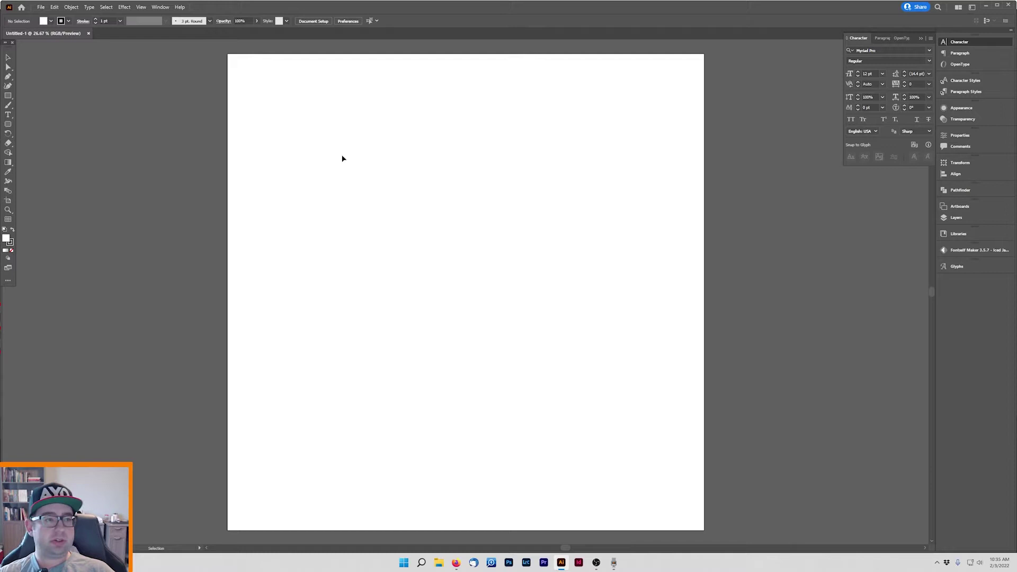
Step: Select the Type tool to get ready to add text
click(8, 116)
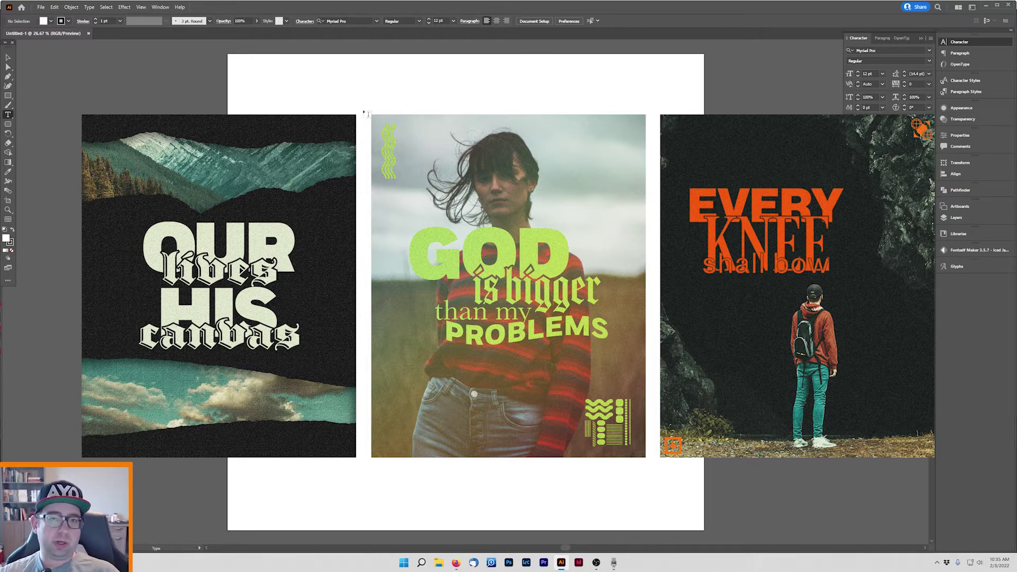
Step: Create a SAMPLE text object on the artboard and scale it up large
click(310, 165)
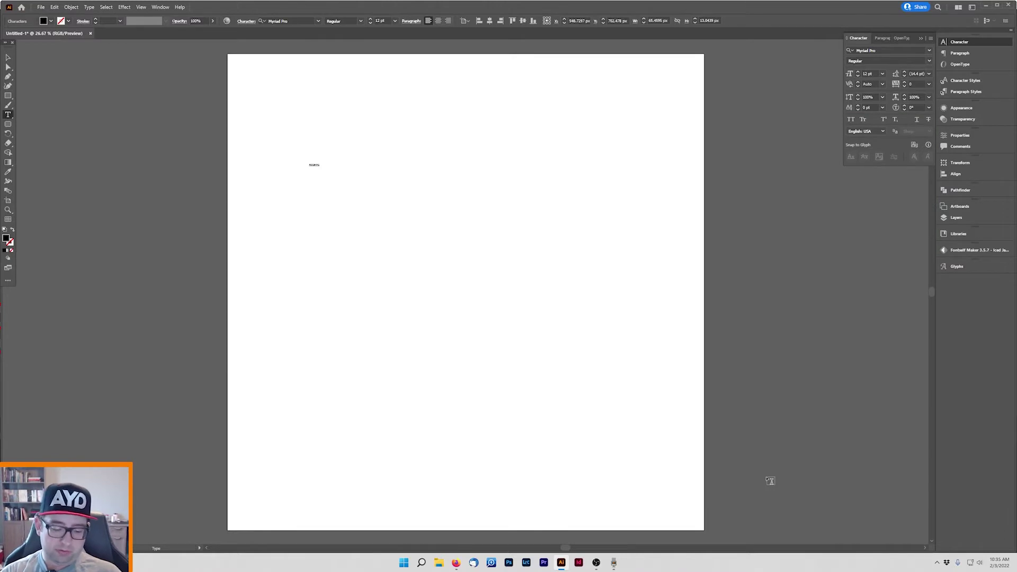
text(a)
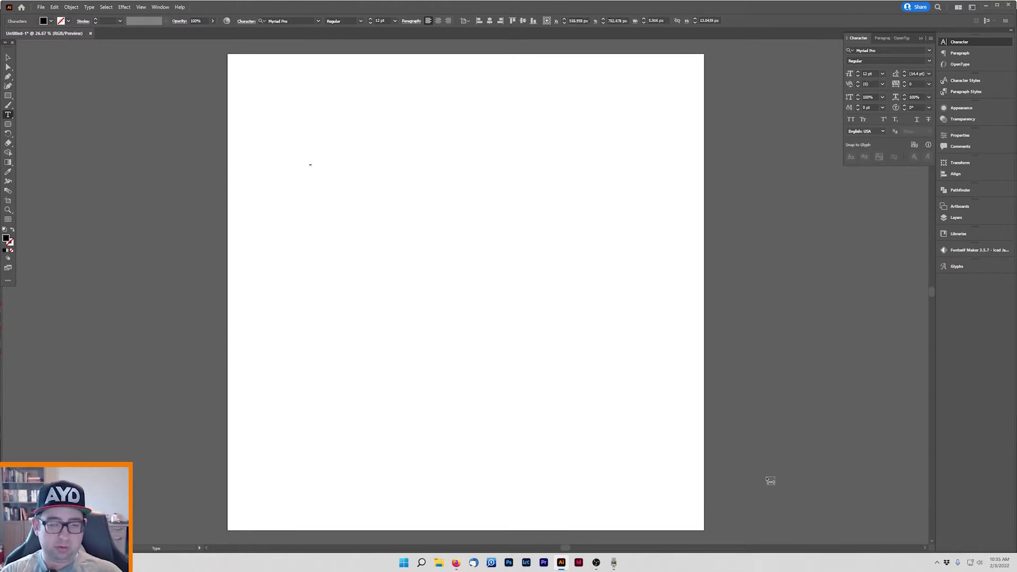
key(Escape)
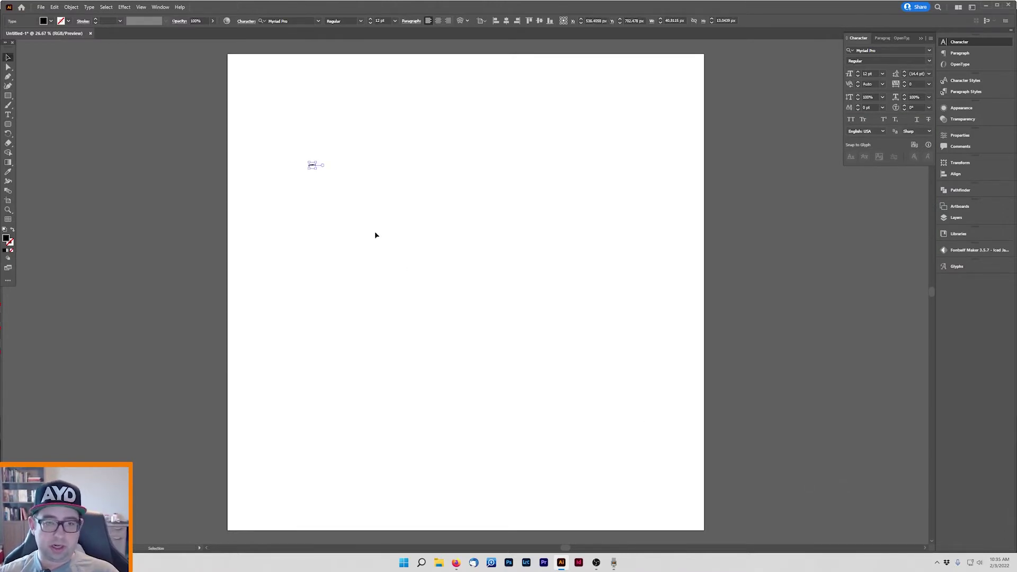
drag(316, 168, 624, 215)
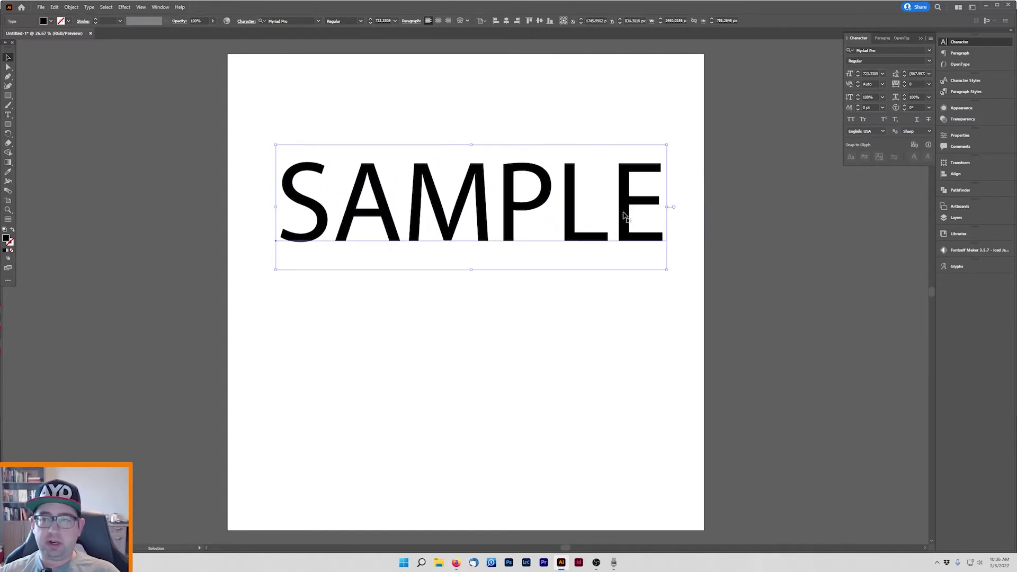
Step: Set SAMPLE in Helvetica Now Display XBlack, condense it horizontally, and Alt-drag a copy below
click(887, 51)
text(He)
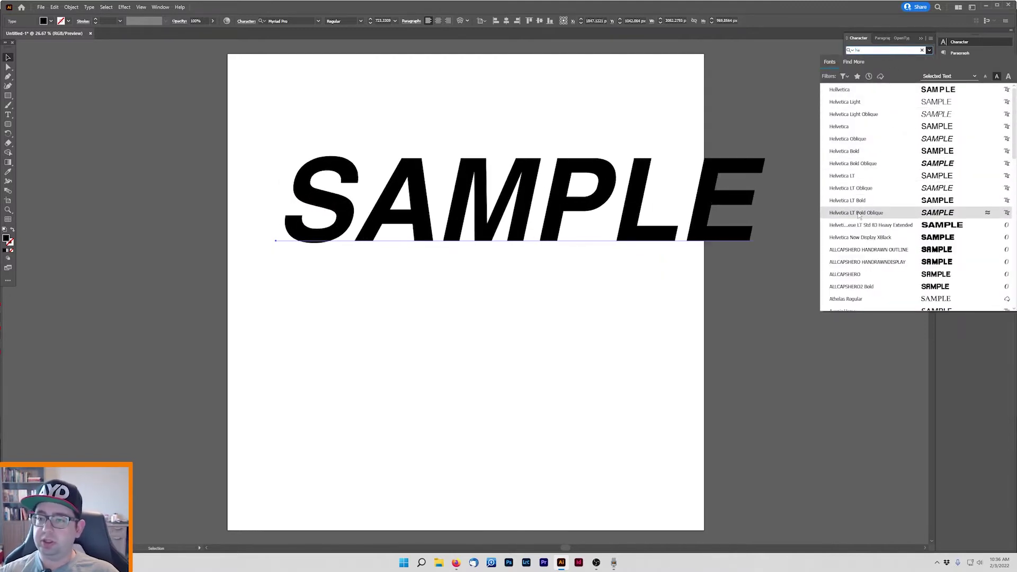
click(865, 239)
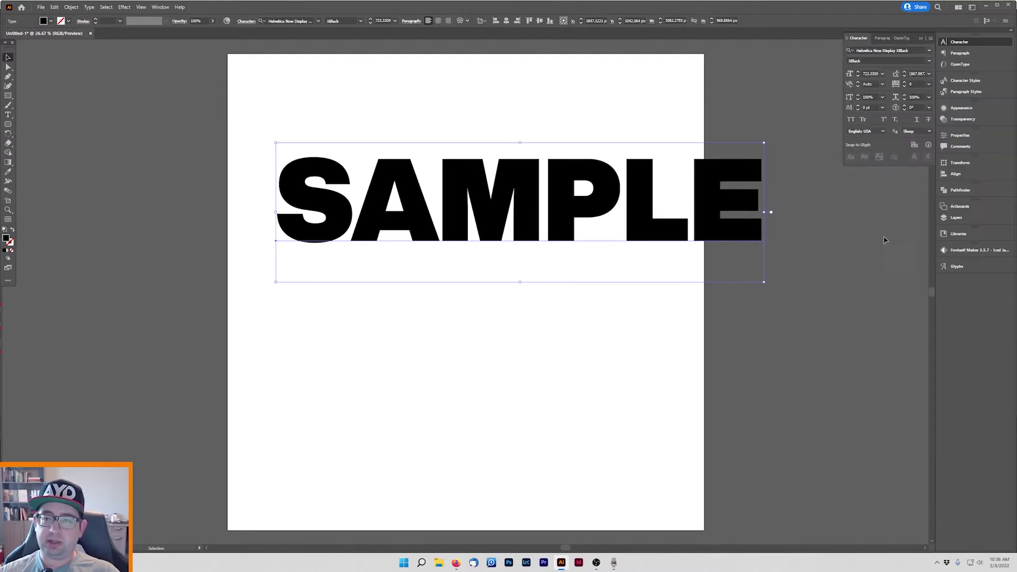
drag(764, 213, 671, 212)
click(819, 222)
drag(487, 210, 469, 322)
Step: Replace the duplicate's text with lowercase 'sample'
double_click(464, 345)
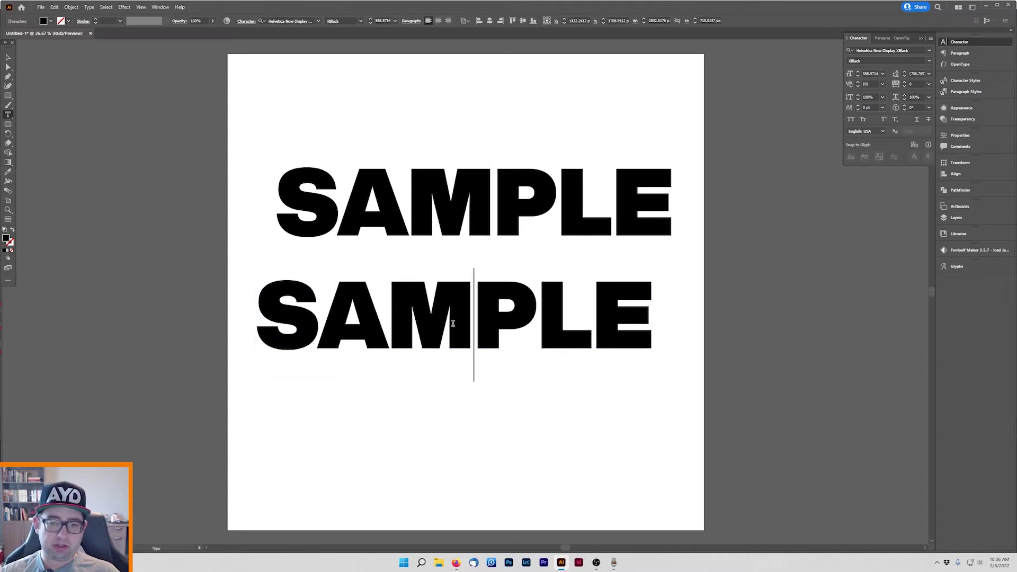
key(ctrl+a)
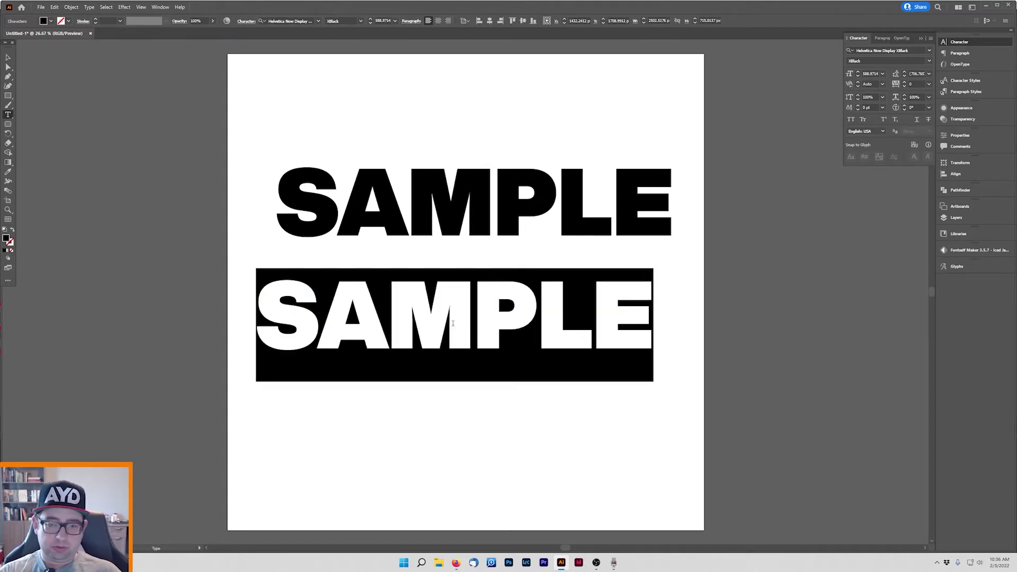
text(sample)
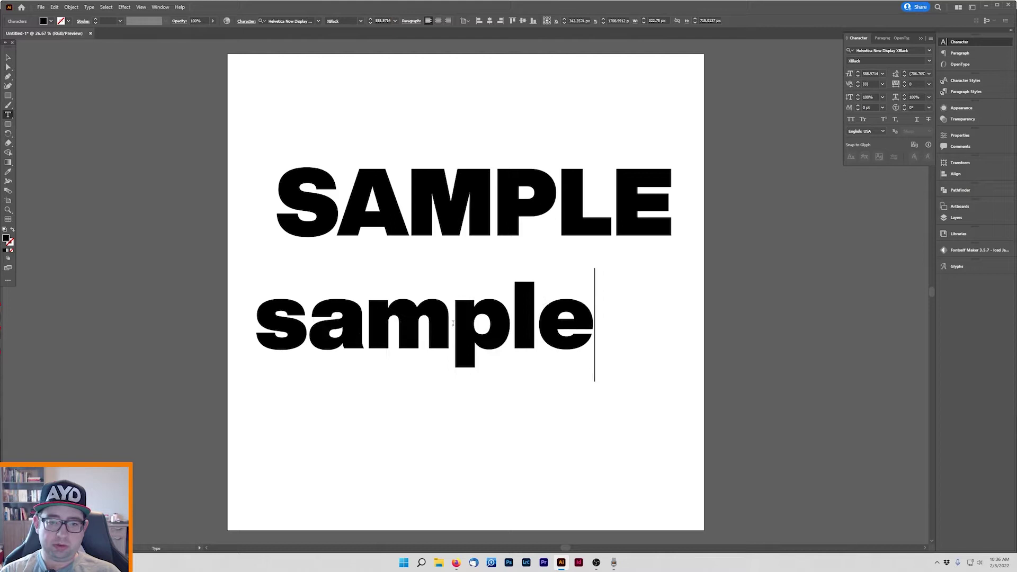
key(Escape)
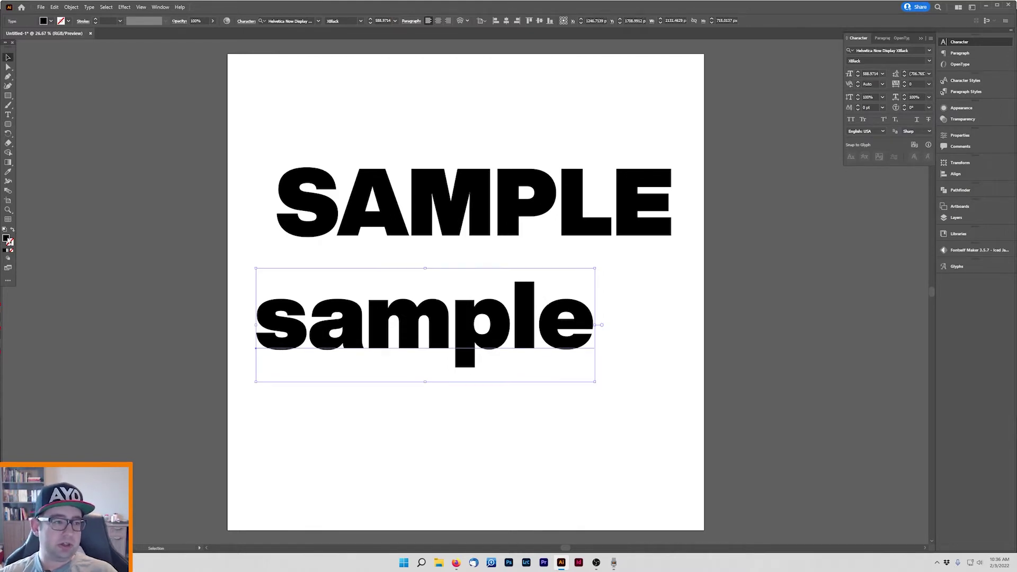
Step: Give the 'sample' text a pure red fill
double_click(7, 239)
click(707, 138)
drag(714, 134, 757, 98)
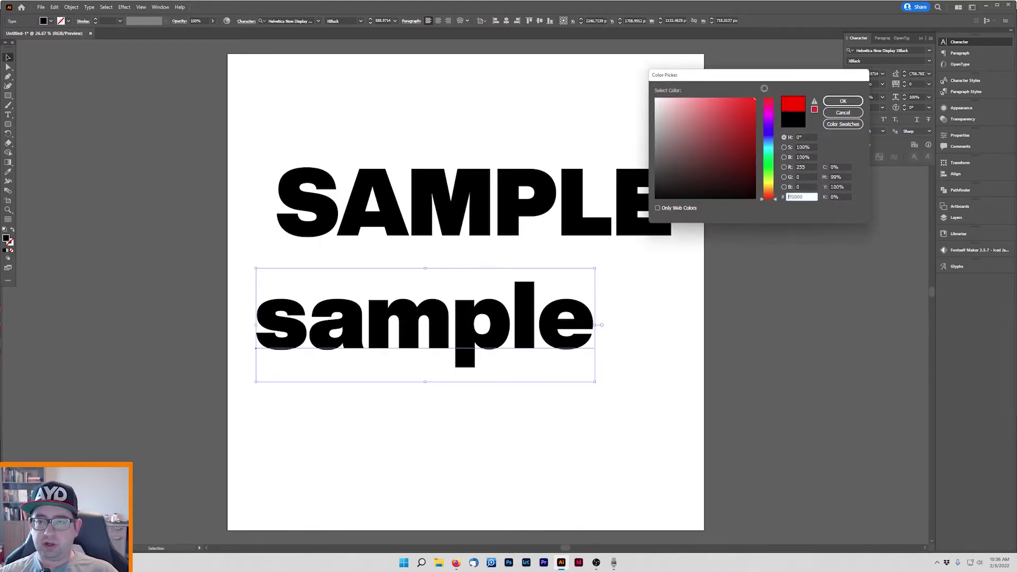
click(843, 101)
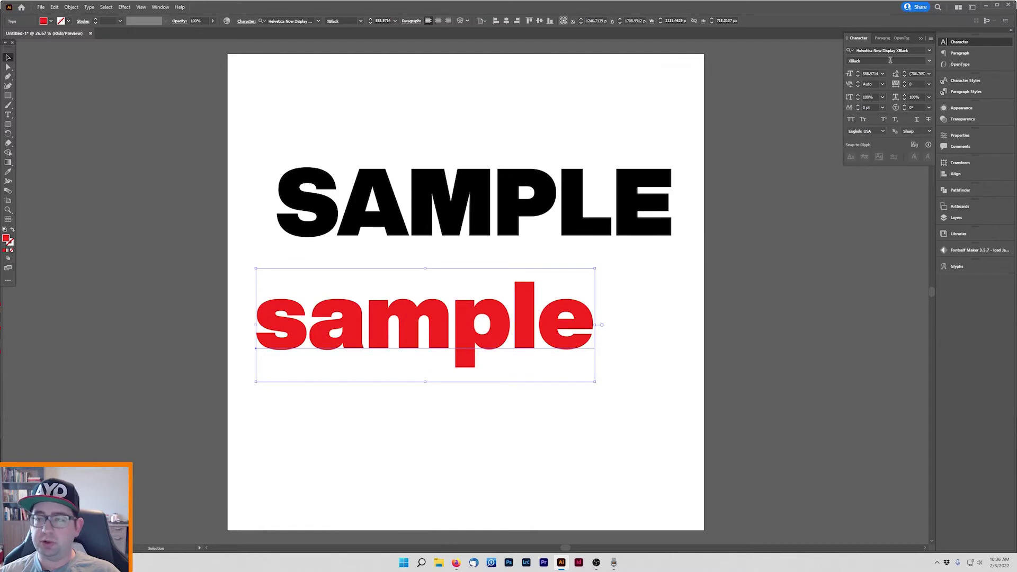
Step: Set 'sample' in the Brushland Regular script font
click(929, 51)
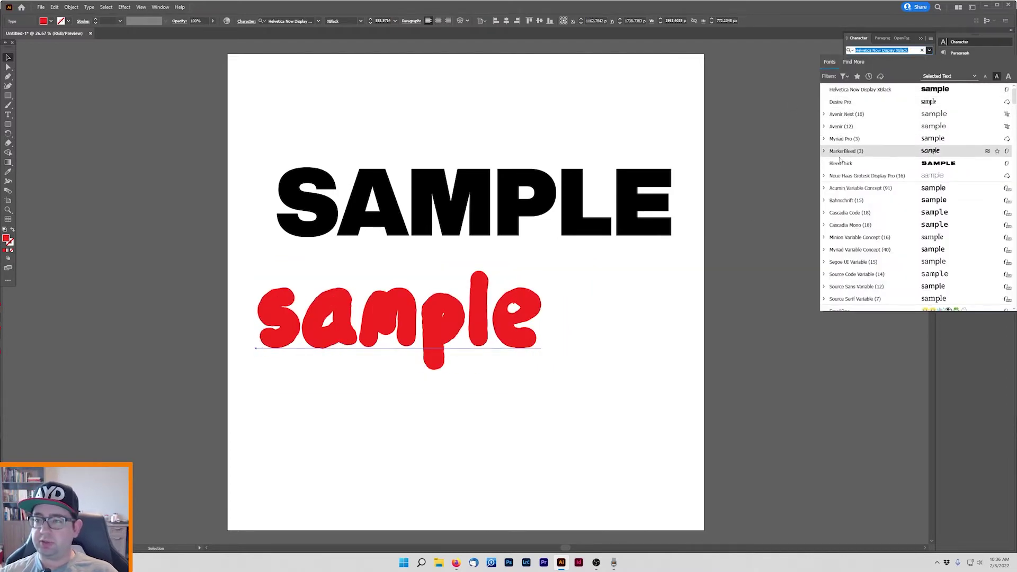
scroll(853, 159, down, 5)
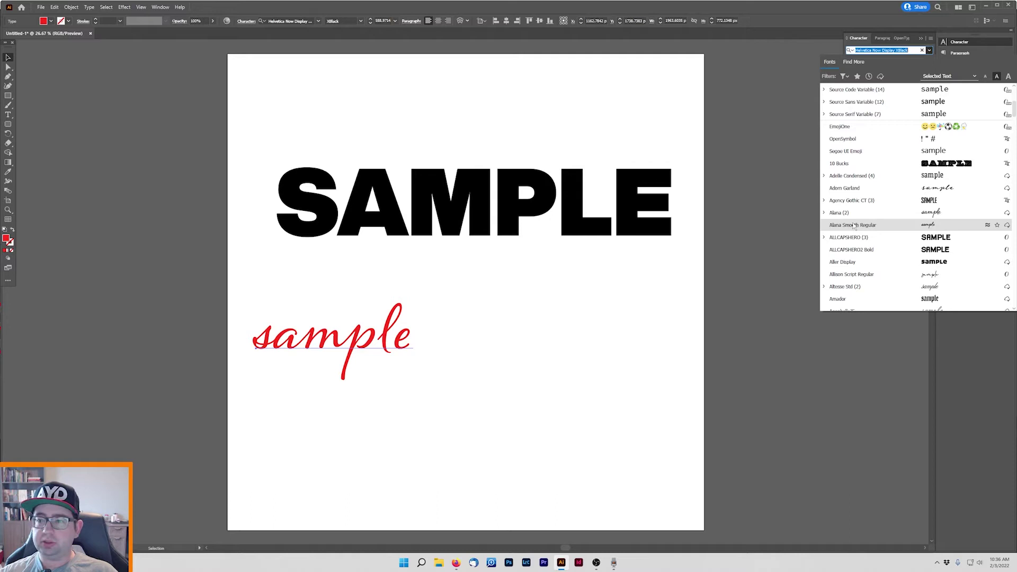
scroll(854, 226, down, 3)
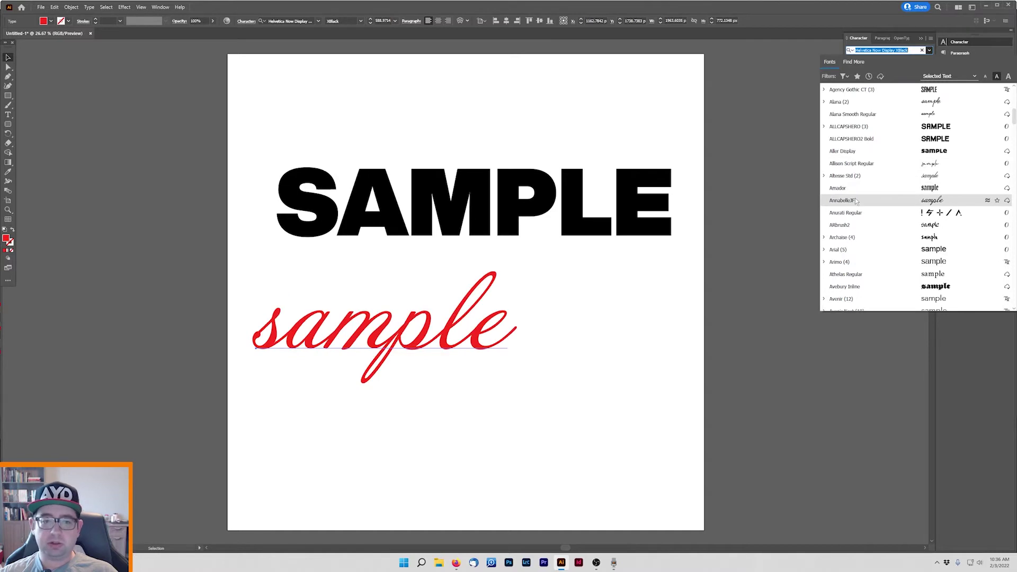
scroll(855, 202, down, 8)
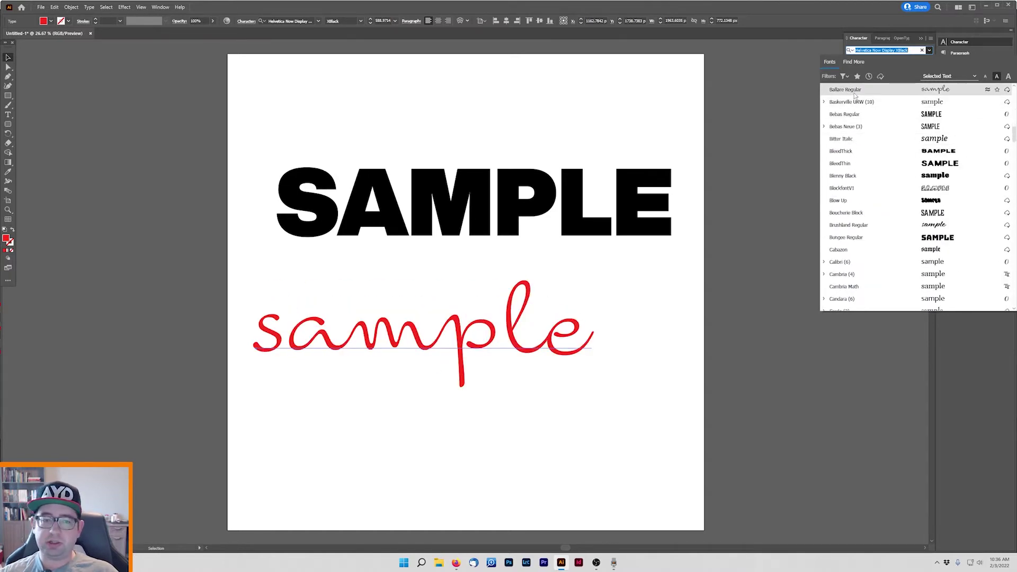
click(833, 228)
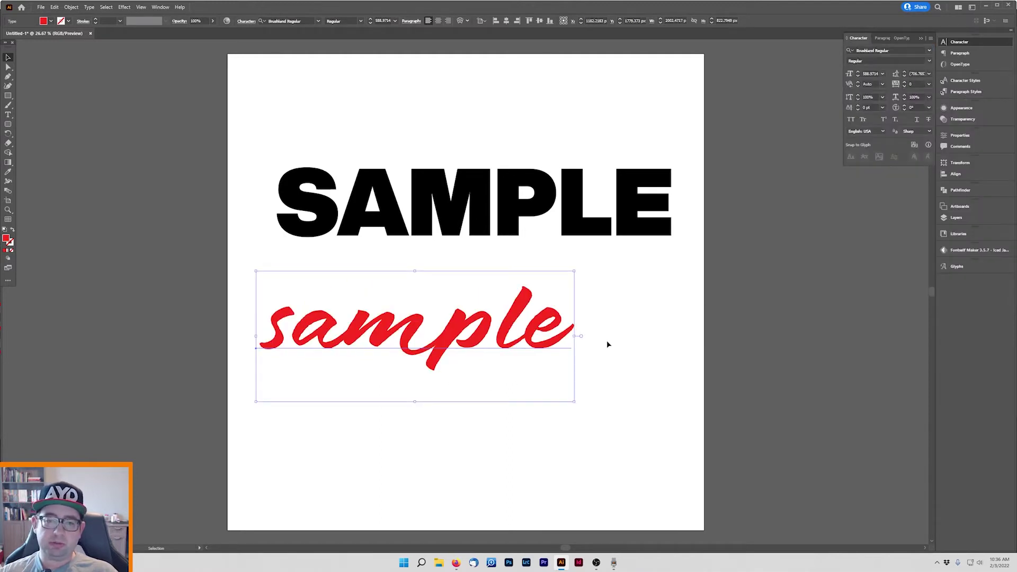
Step: Move the red 'sample' up onto the bold SAMPLE and zoom in on the lettering
mouse_move(570, 337)
mouse_down()
mouse_move(460, 337)
mouse_move(562, 237)
mouse_move(607, 255)
mouse_up()
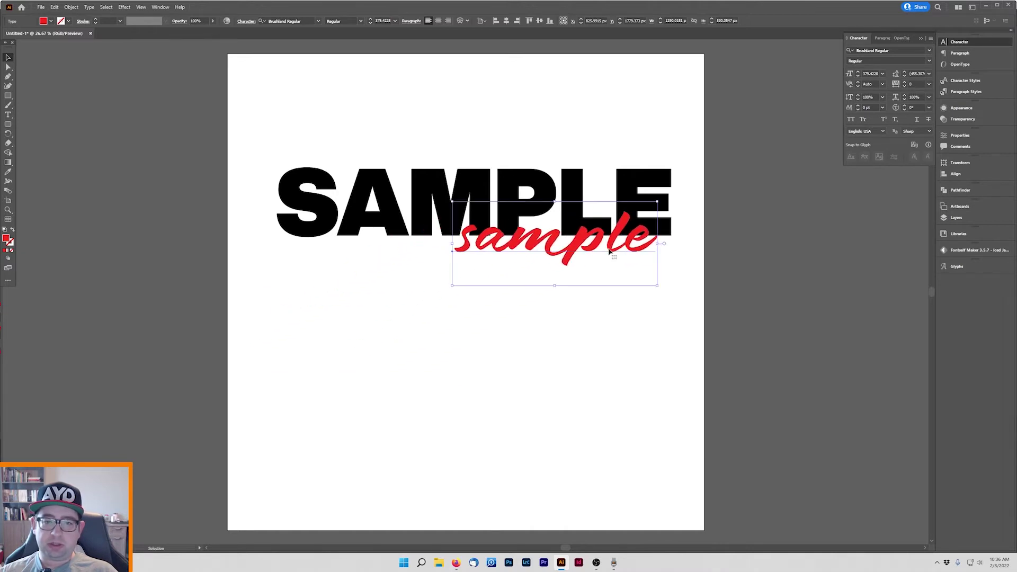
key(z)
click(594, 183)
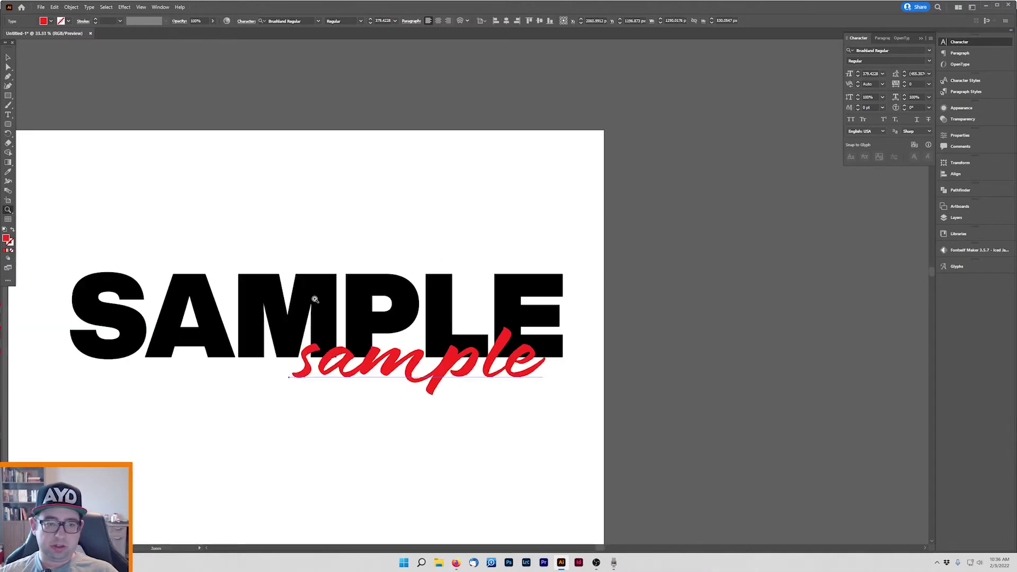
click(311, 300)
mouse_move(598, 318)
mouse_down()
mouse_move(647, 295)
mouse_move(613, 320)
mouse_up()
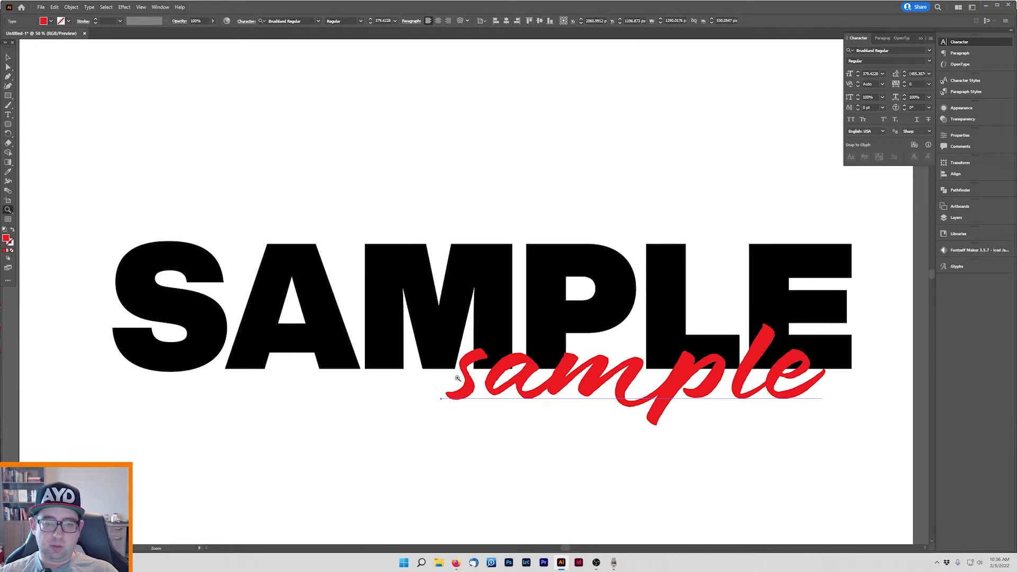
Step: Fine-tune 'sample' over SAMPLE's lower right, enlarge it slightly, and deselect
key(v)
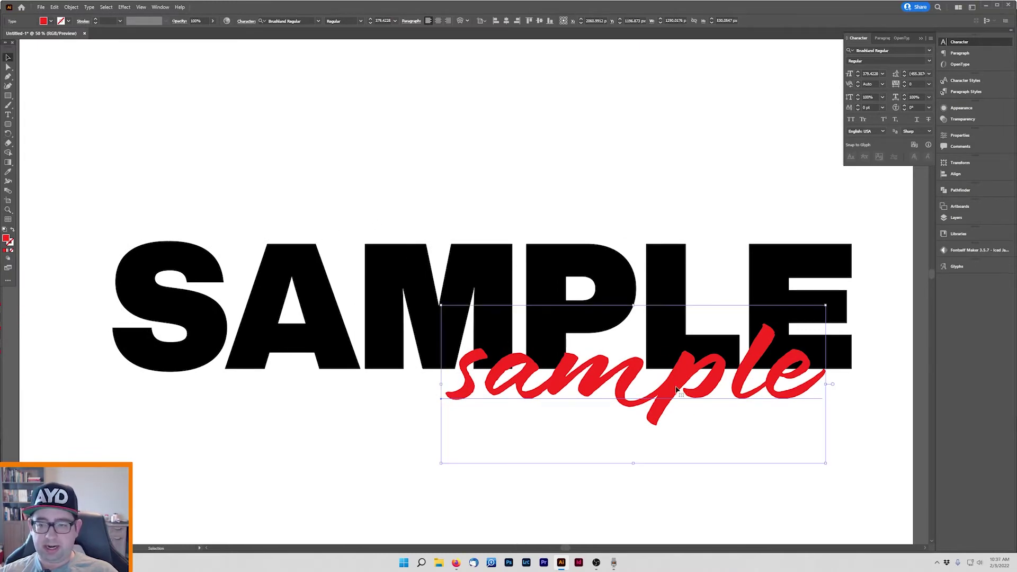
drag(677, 391, 699, 387)
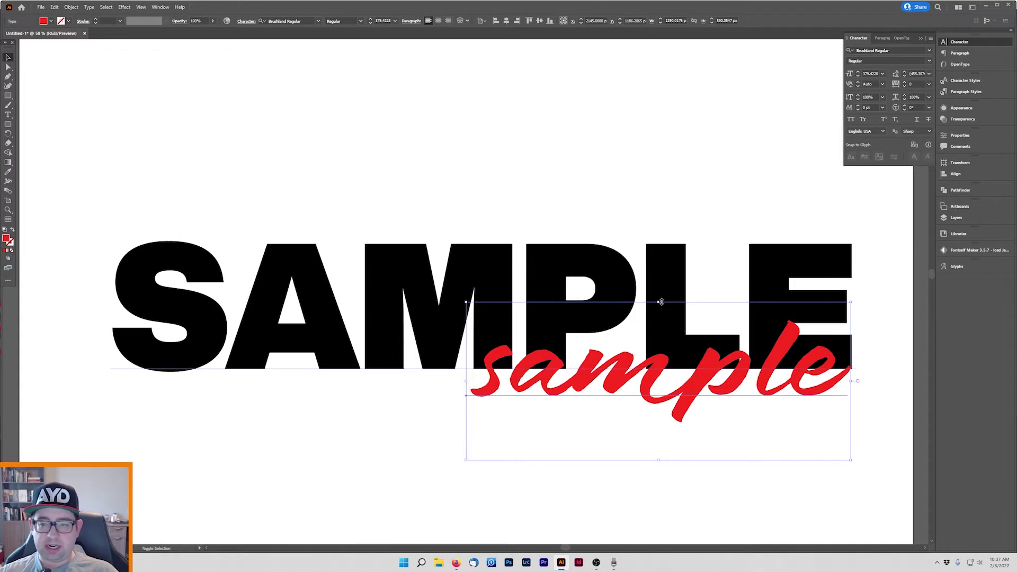
drag(658, 302, 661, 290)
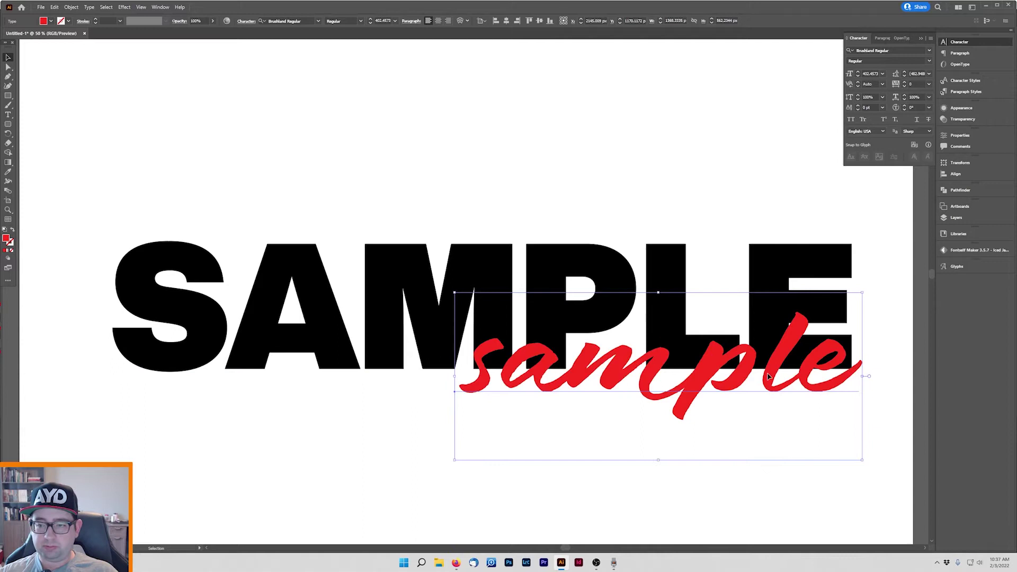
drag(769, 376, 747, 376)
click(885, 411)
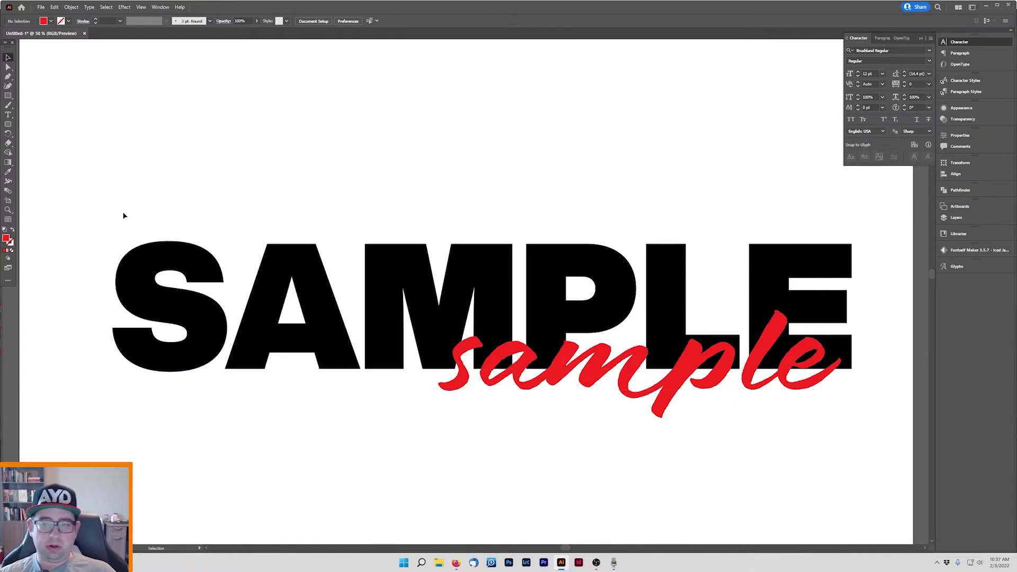
Step: Convert both words to outlines with Ctrl+Shift+O, expand them, and deselect everything
drag(73, 173, 477, 403)
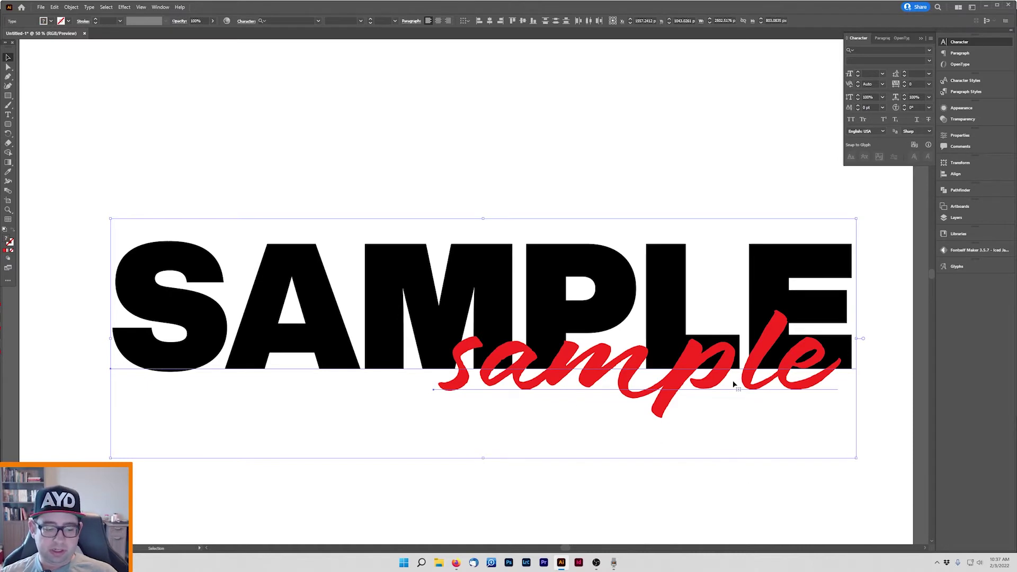
key(a)
key(shift+ctrl+o)
key(v)
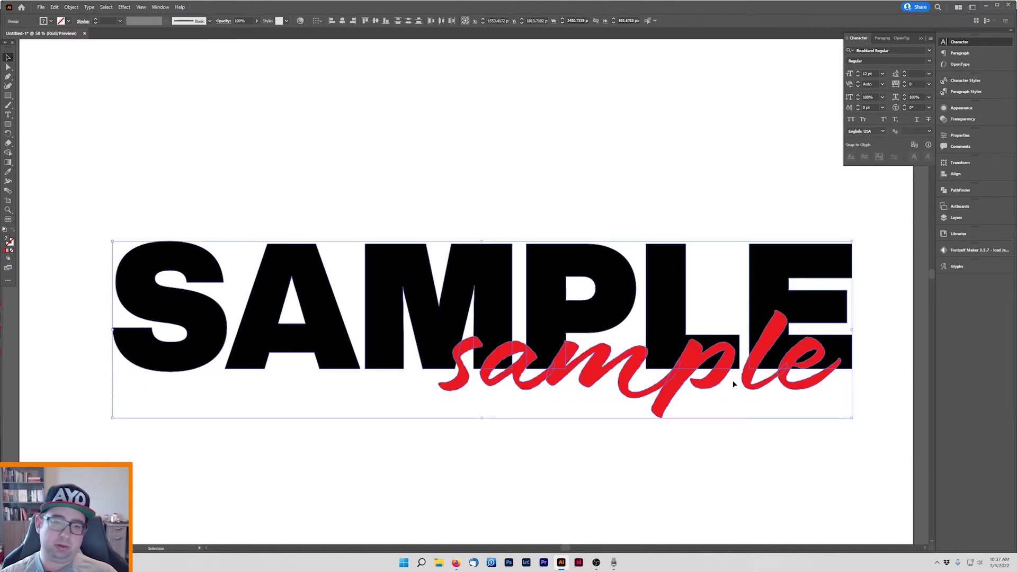
click(72, 7)
click(87, 102)
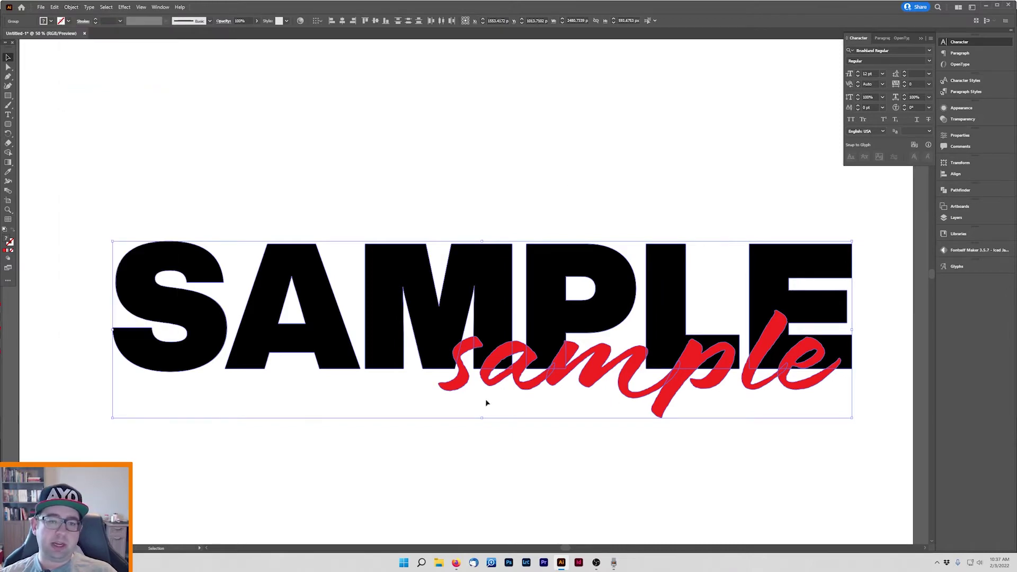
click(572, 477)
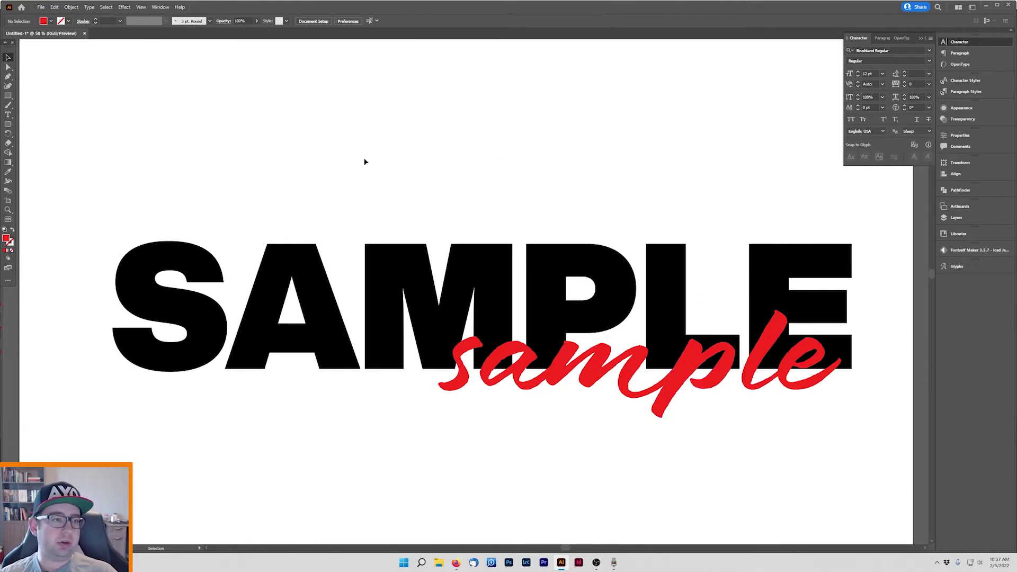
Step: Select only the red script 'sample' and bring up the Object > Path submenu
click(524, 380)
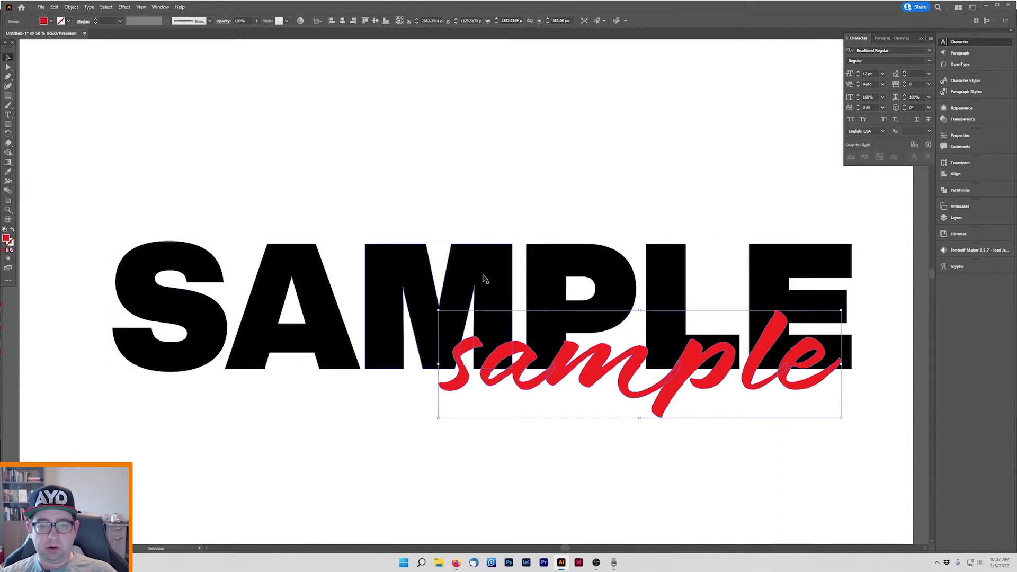
click(636, 502)
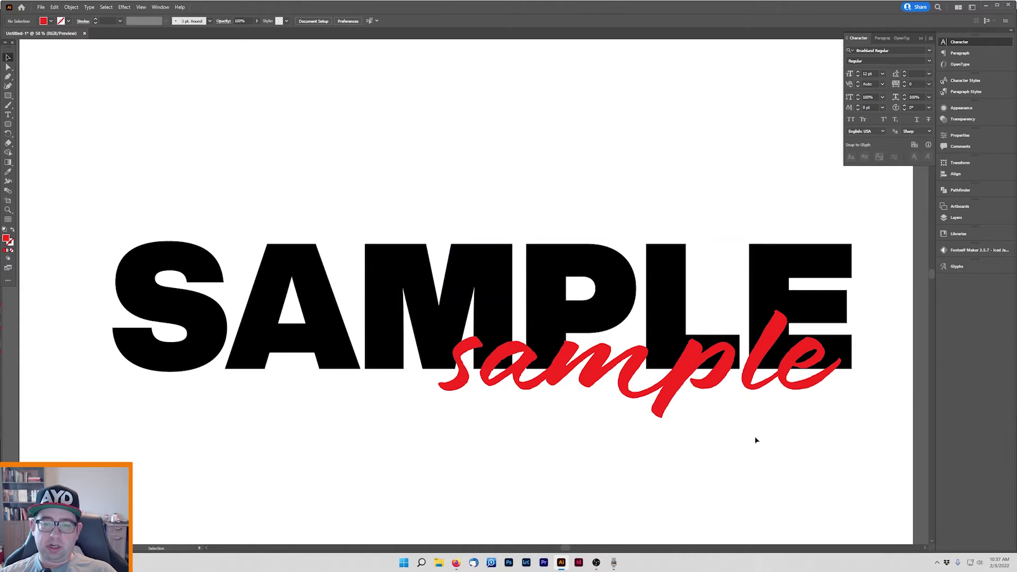
click(597, 374)
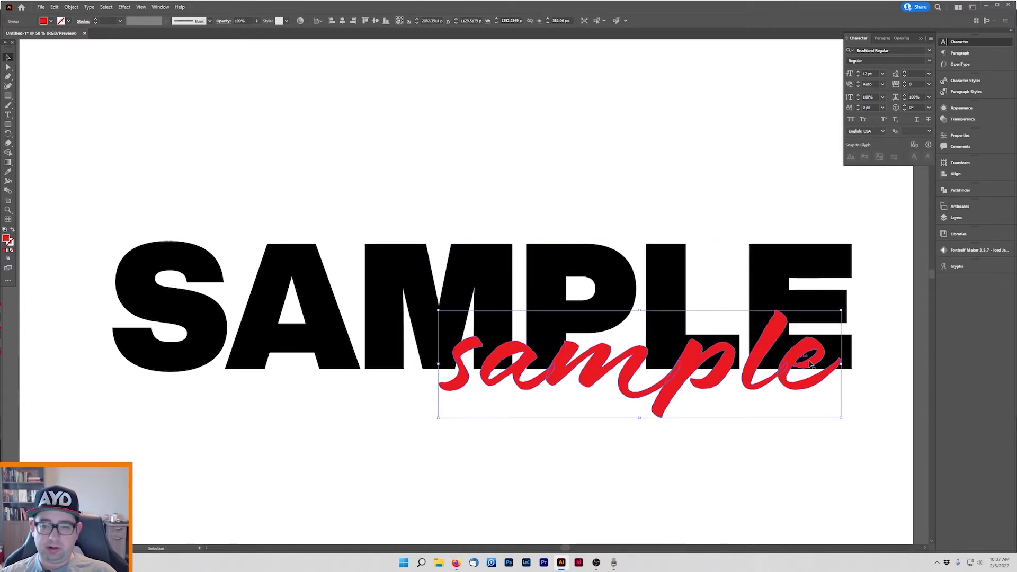
click(71, 7)
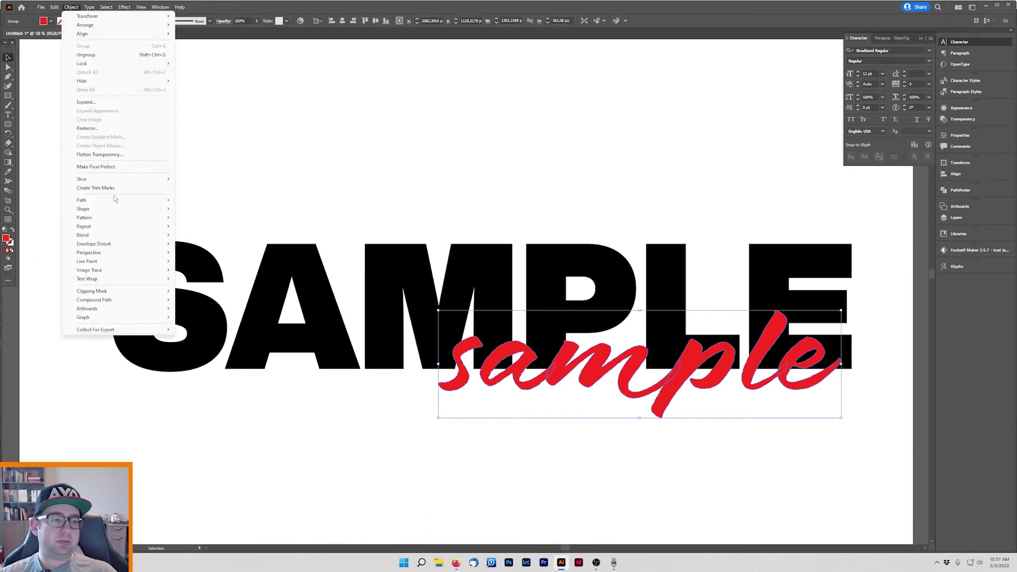
mouse_move(115, 200)
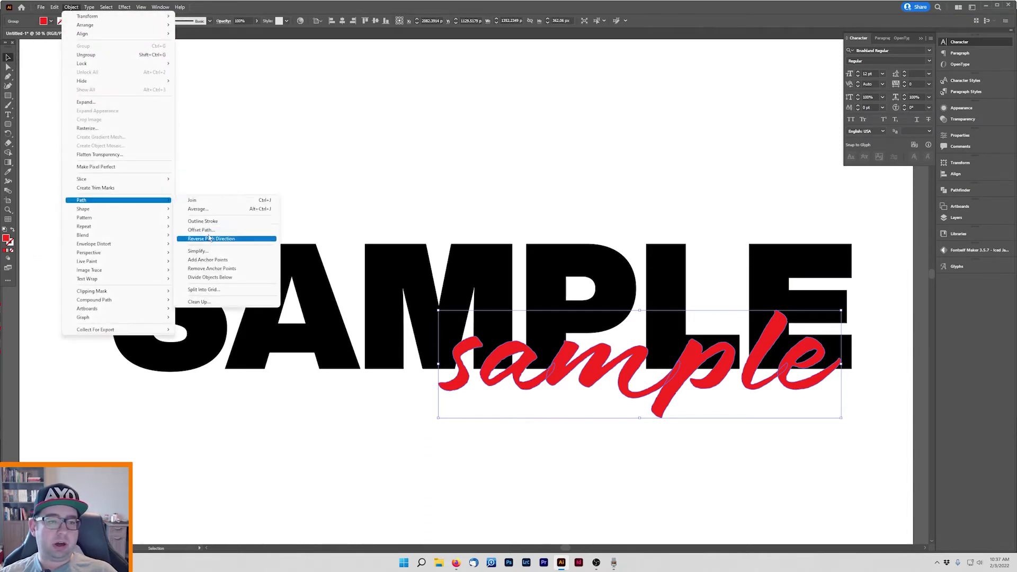
Step: Offset the script path outward, previewing 20 and 30 px, then applying 15 px
click(207, 232)
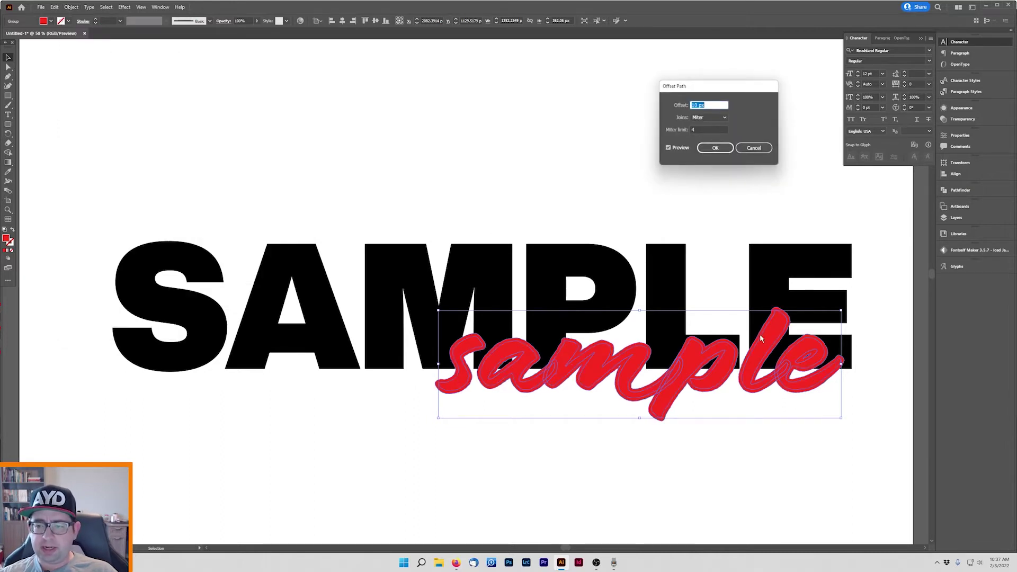
click(696, 105)
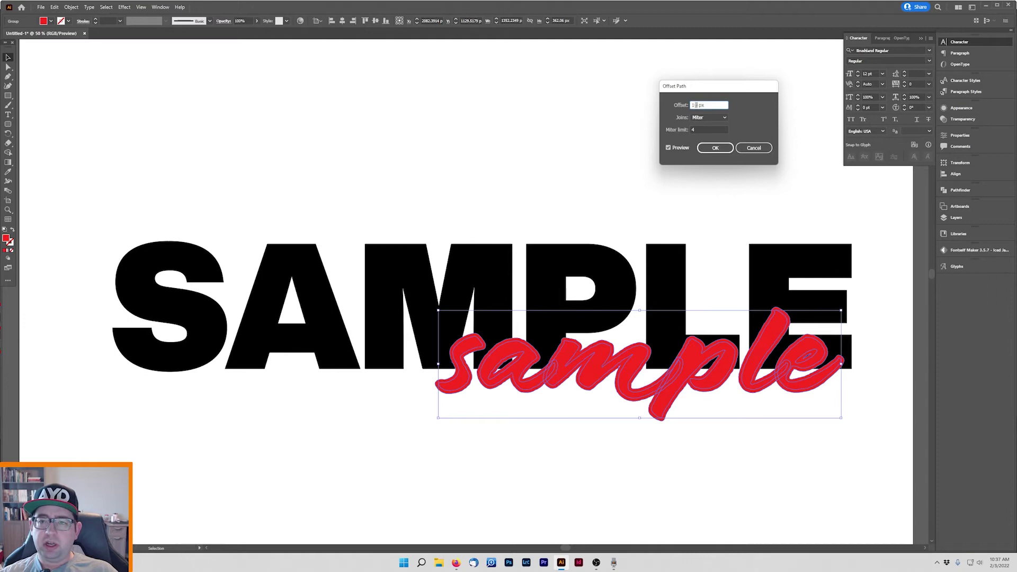
drag(699, 106, 692, 105)
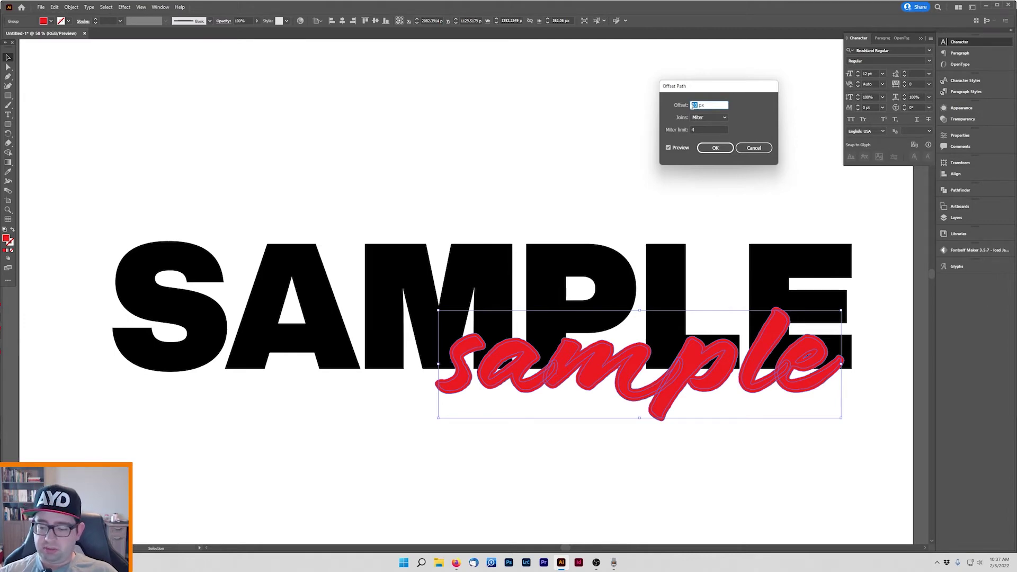
text(2)
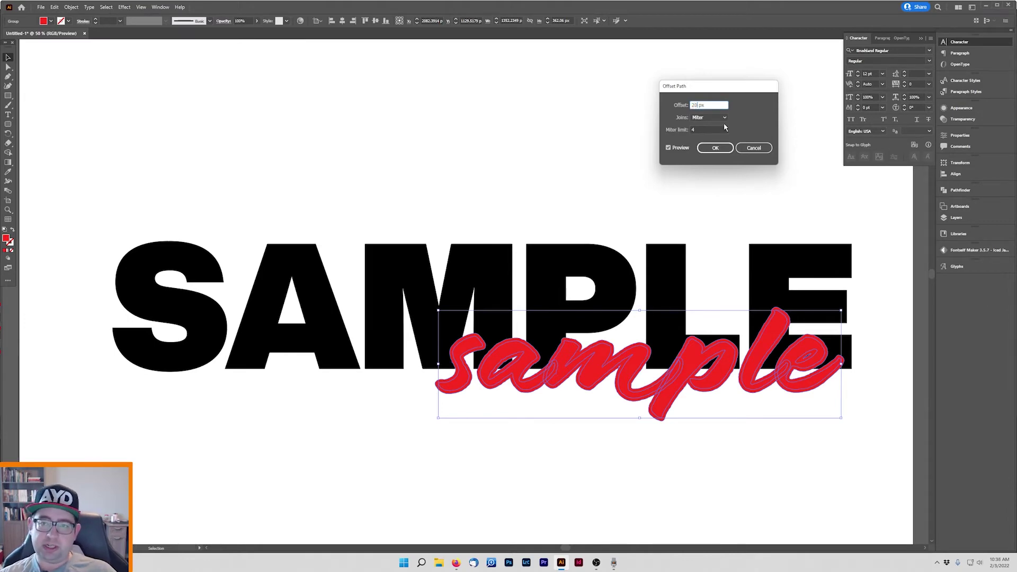
text(0)
click(721, 129)
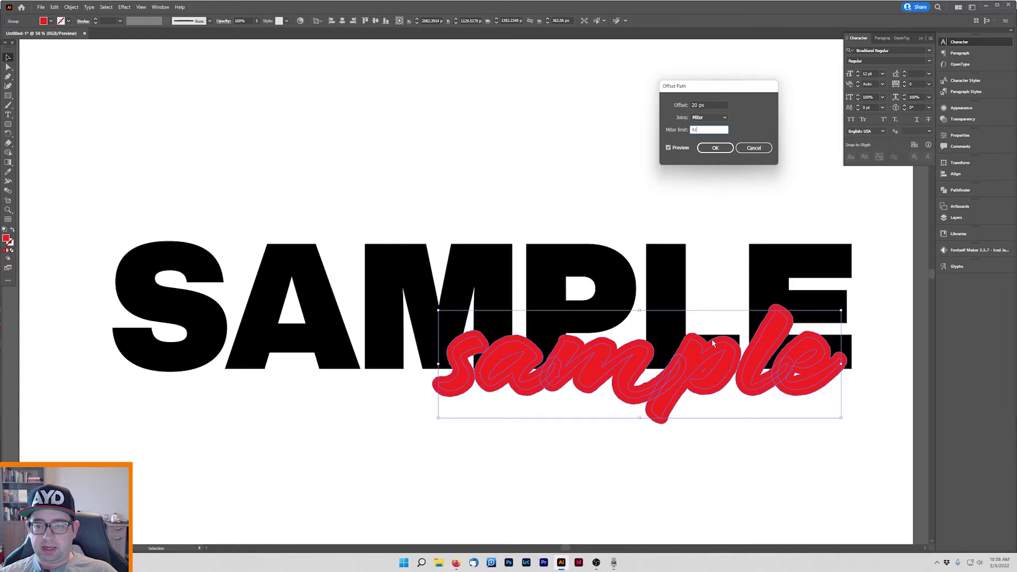
double_click(694, 105)
text(30)
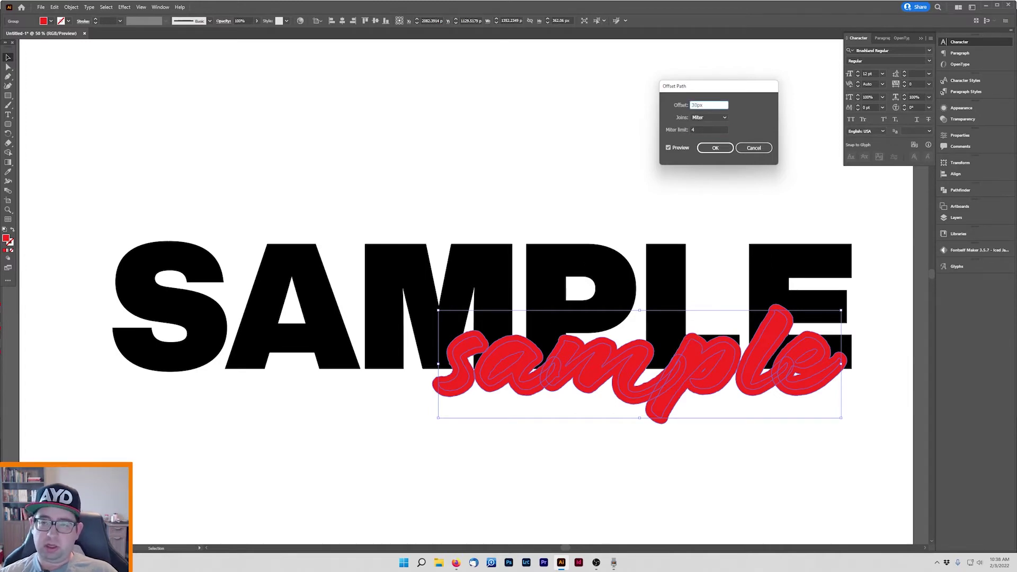
double_click(701, 130)
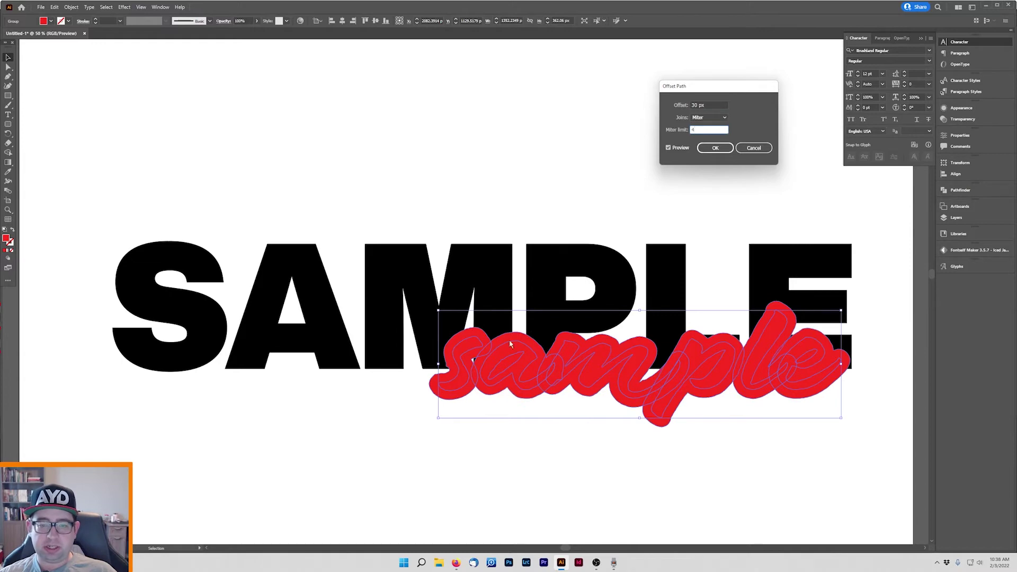
double_click(694, 105)
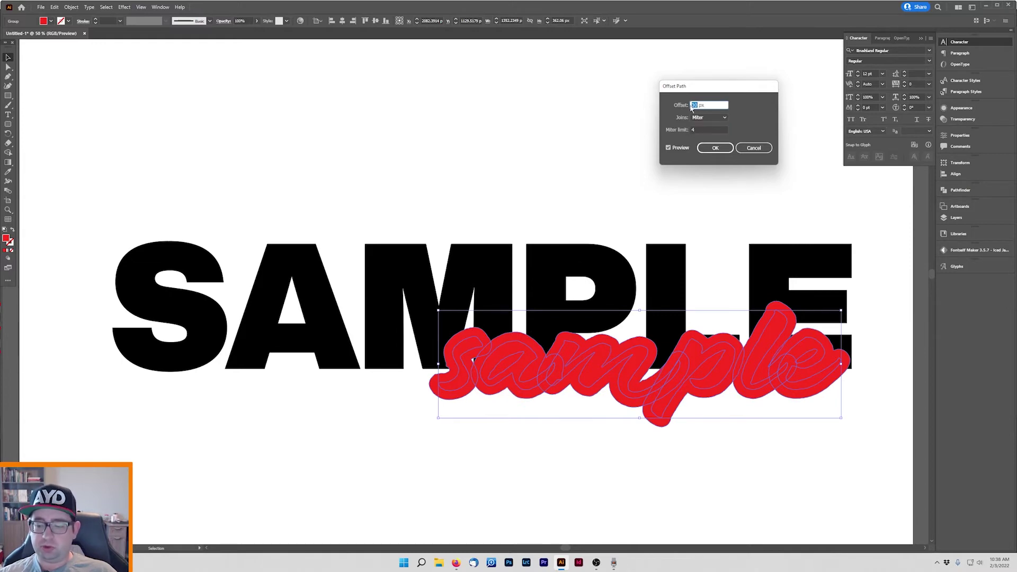
text(15)
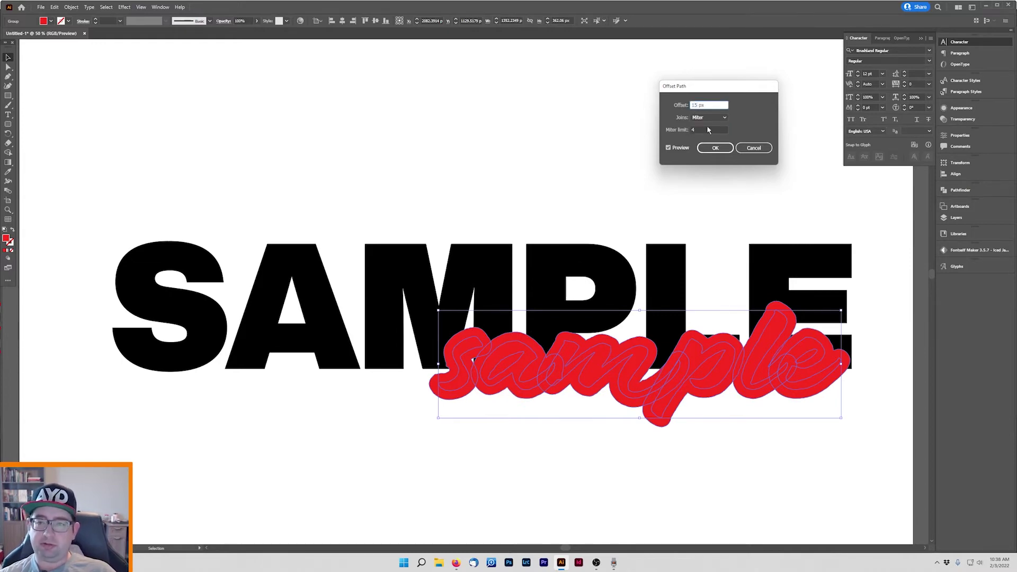
click(701, 129)
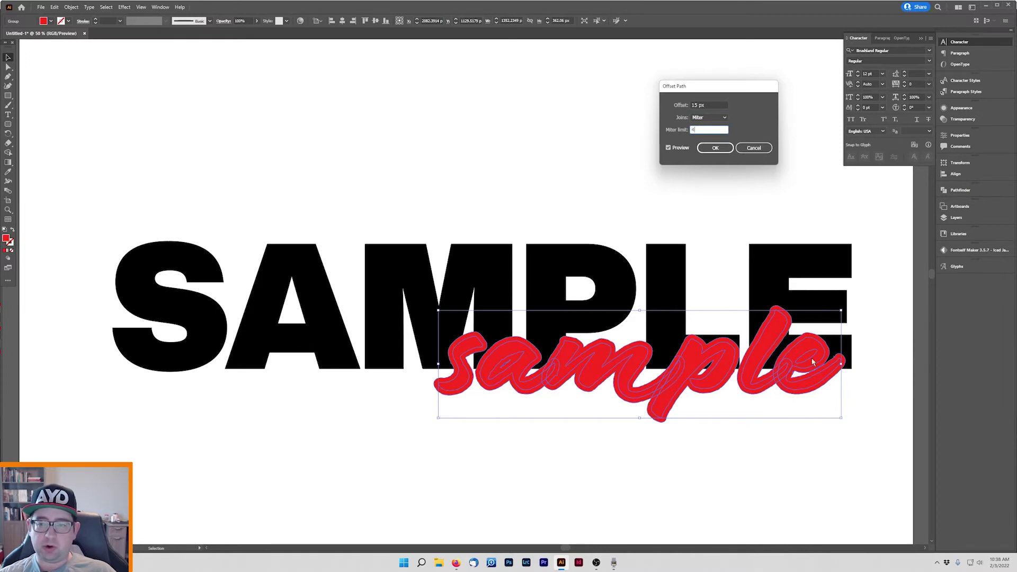
click(715, 148)
Step: Zoom in on the script lettering, select the whole outlined artwork group, and activate Shape Builder
key(z)
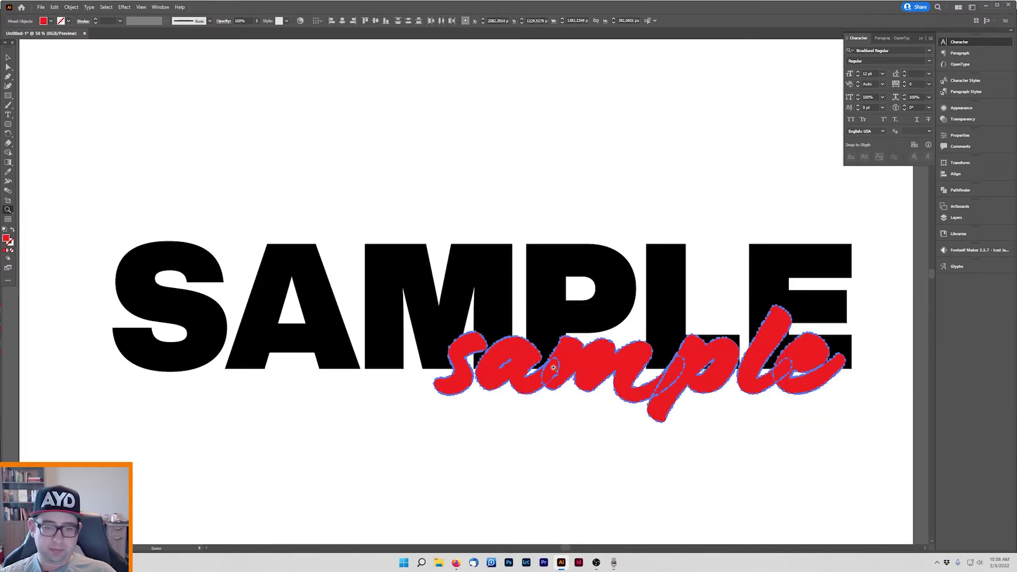
click(553, 368)
drag(511, 351, 380, 447)
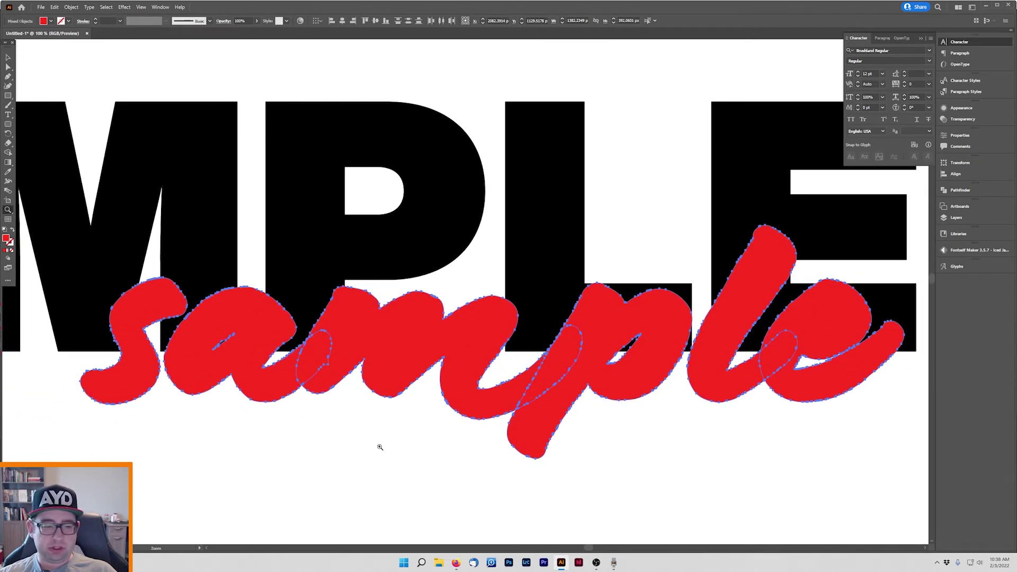
key(v)
click(620, 470)
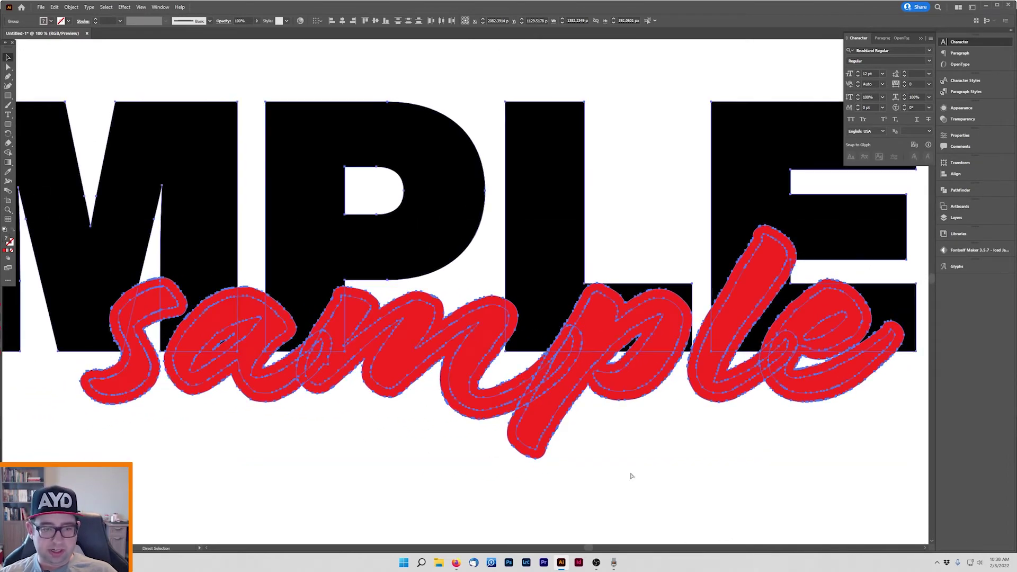
click(521, 444)
scroll(451, 413, left, 6)
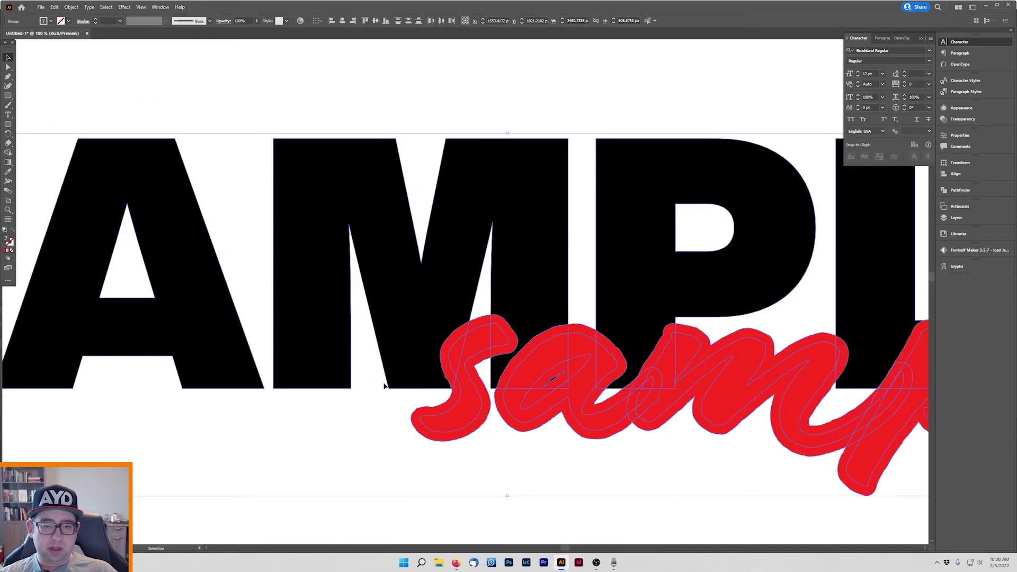
key(shift+m)
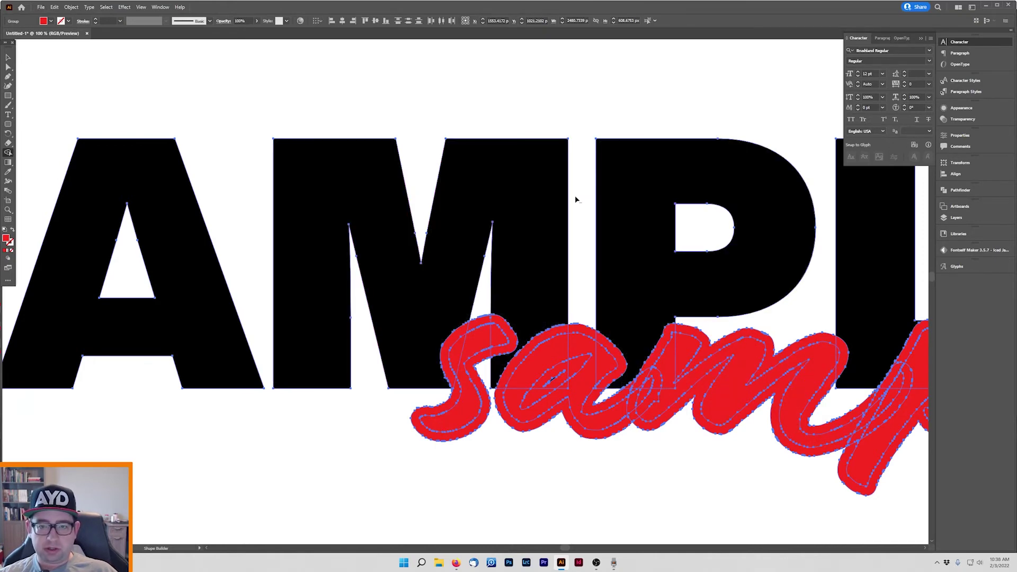
Step: Merge and cut the overlap pieces on the script s, then remove overlaps at the a's top and beside the P
click(484, 323)
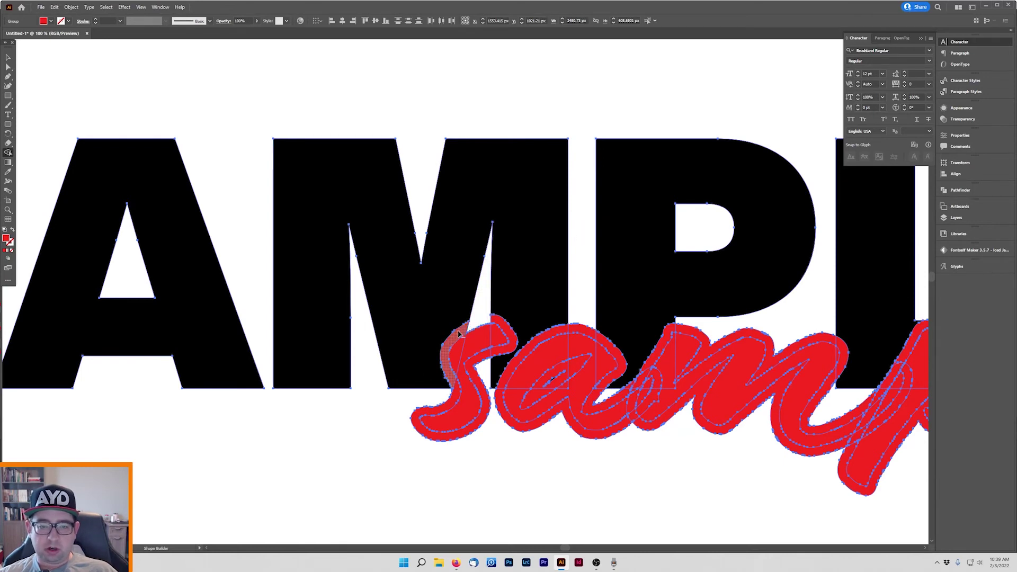
drag(459, 332, 451, 406)
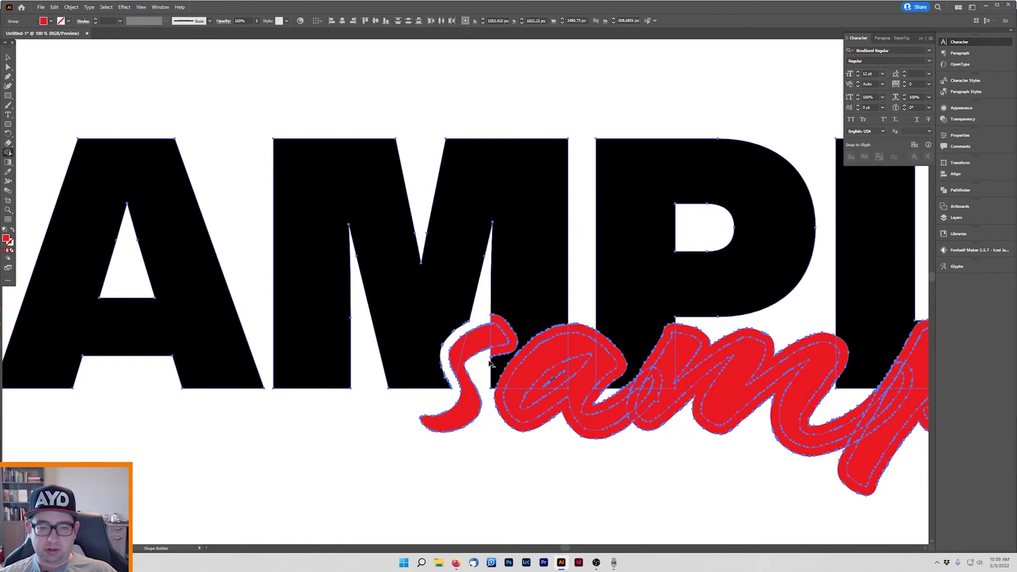
drag(490, 363, 506, 333)
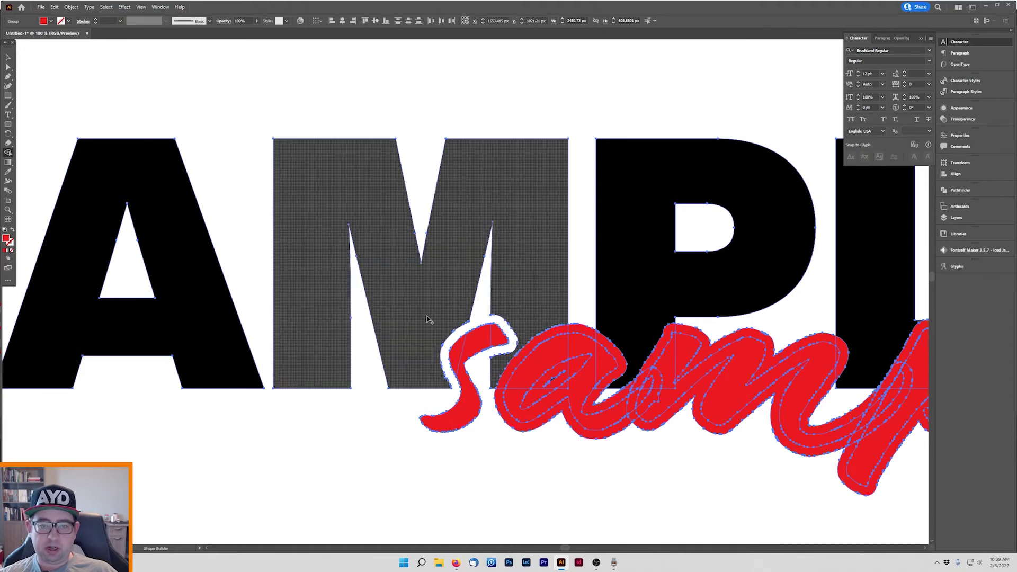
key(space)
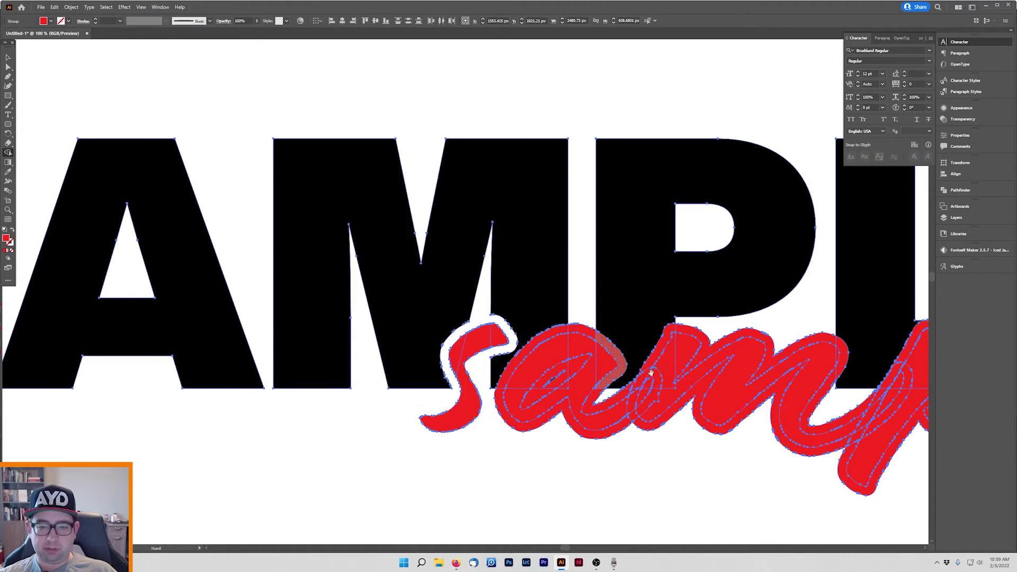
drag(651, 373, 481, 377)
alt+click(384, 338)
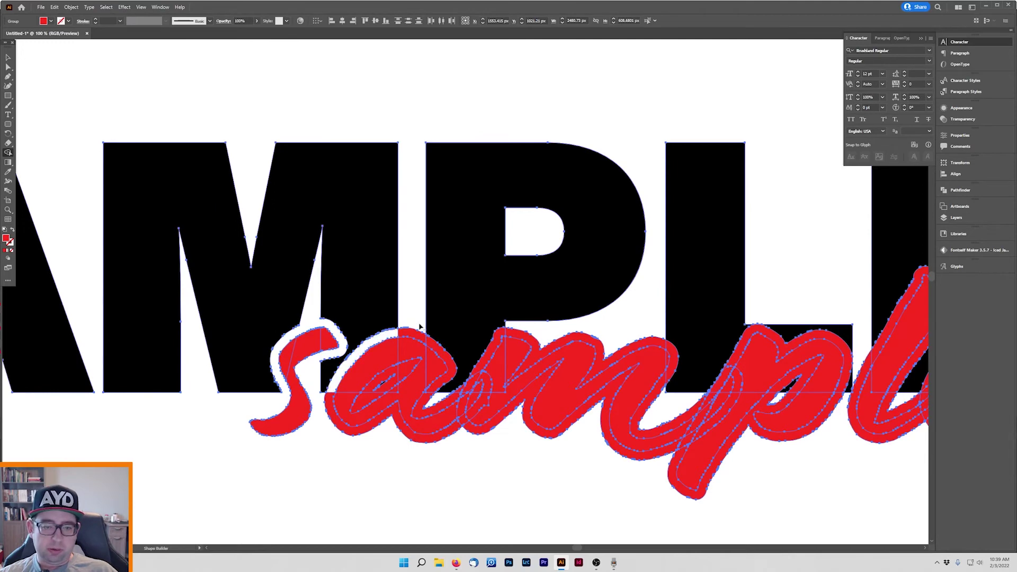
alt+click(438, 351)
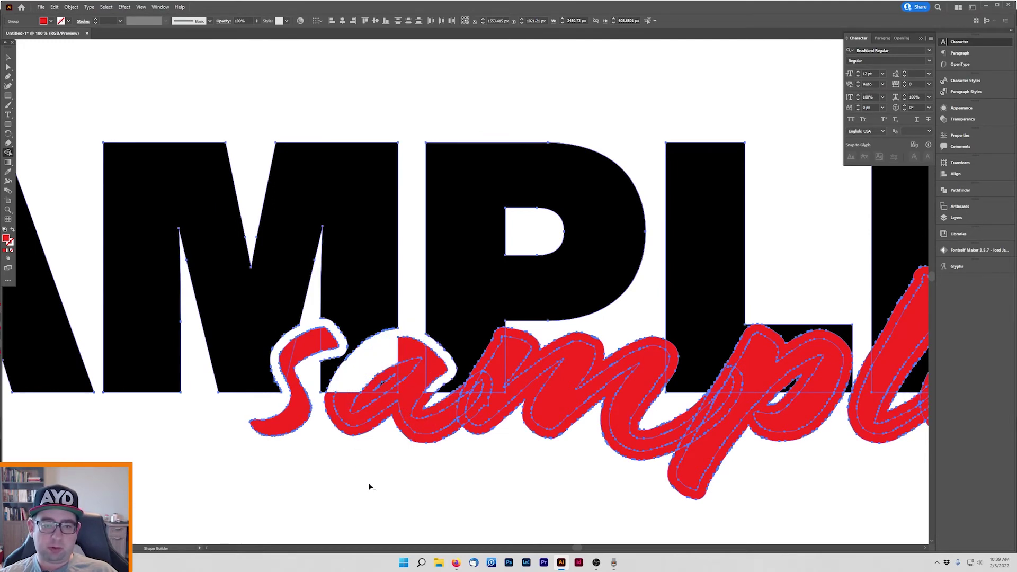
Step: Remove the offset bands around the a and m and along the p's left edge and top
key(v)
key(shift+m)
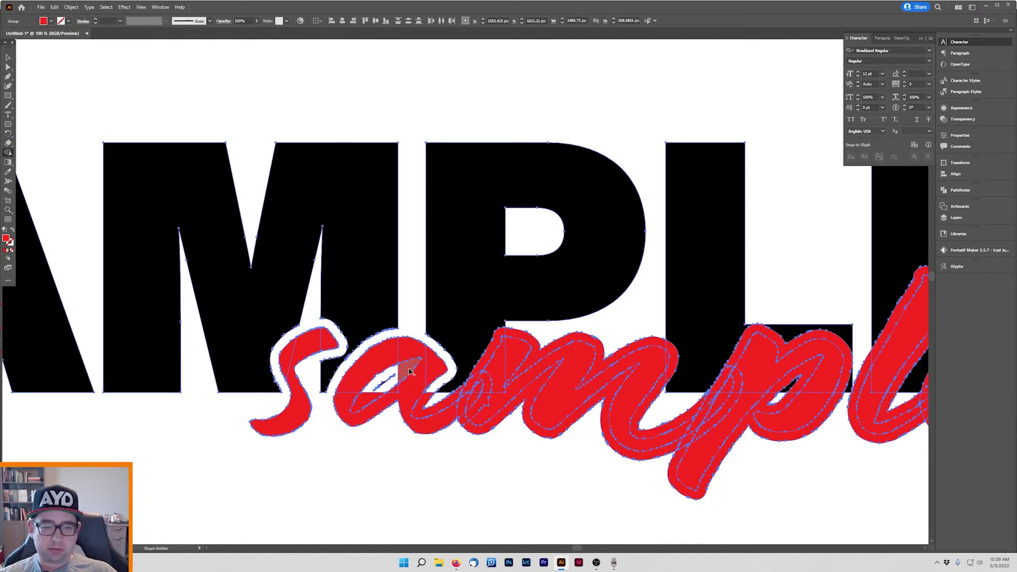
alt+click(391, 382)
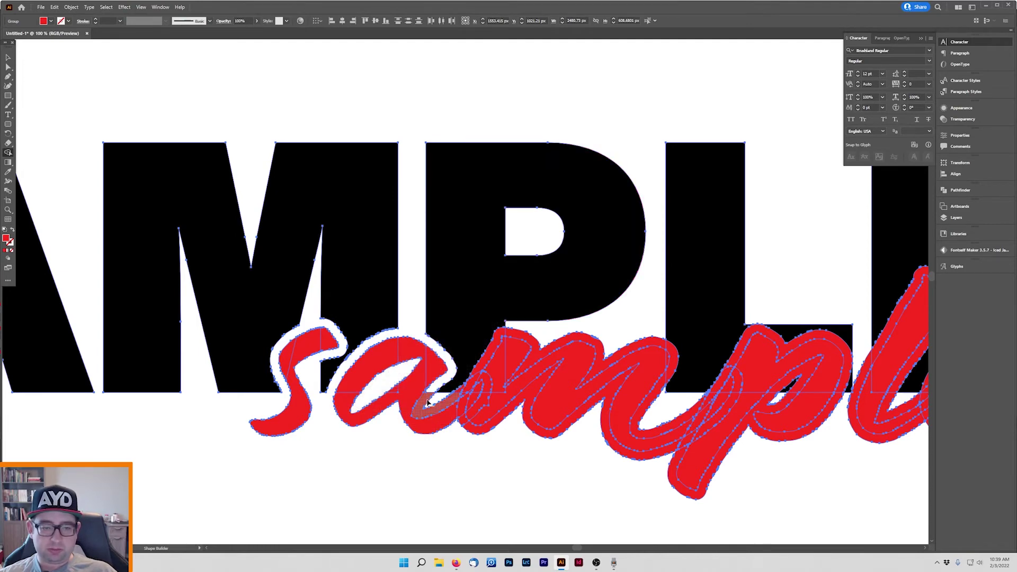
alt+click(486, 359)
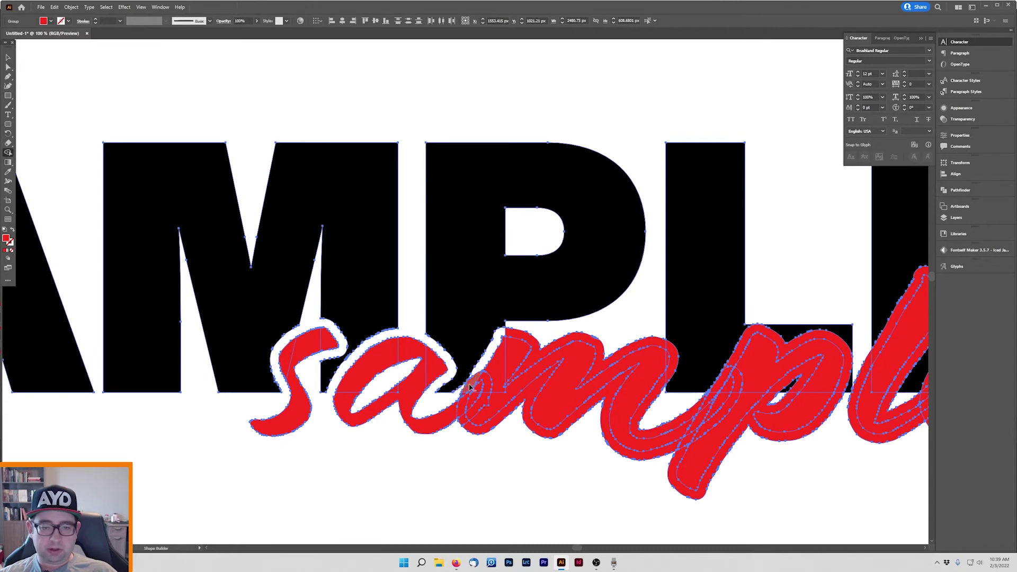
alt+click(522, 338)
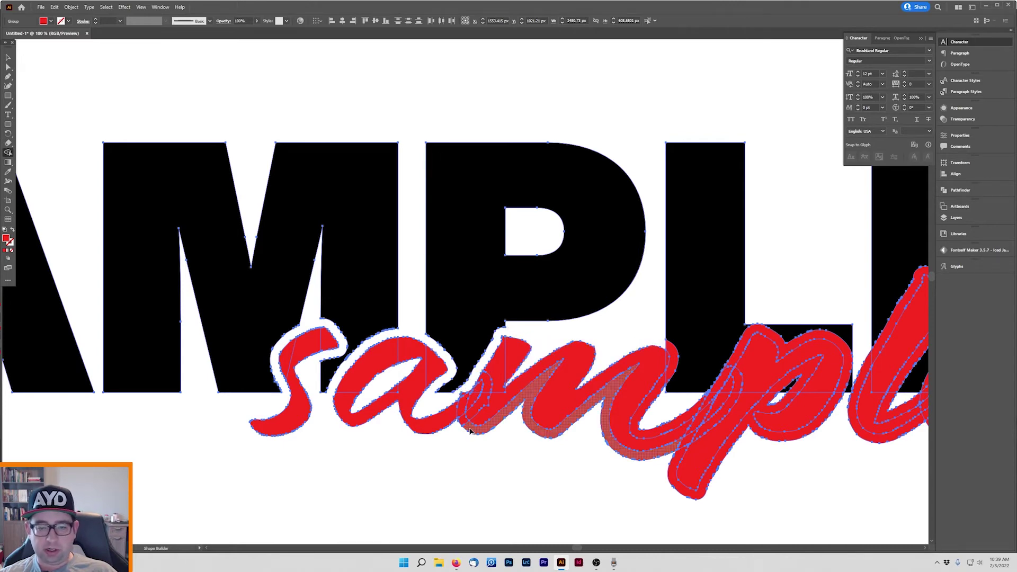
alt+click(476, 420)
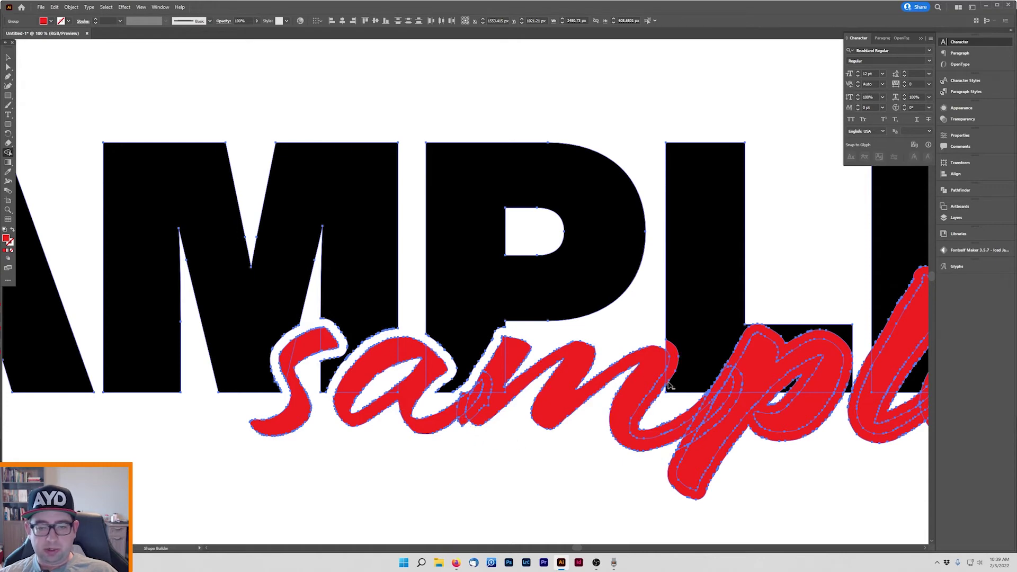
alt+click(674, 356)
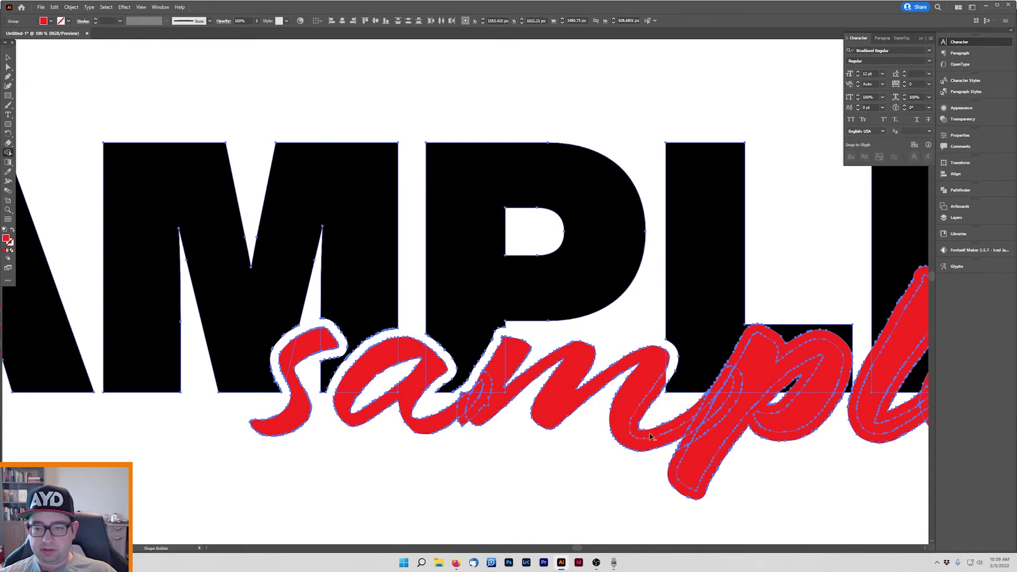
alt+click(683, 416)
alt+click(719, 386)
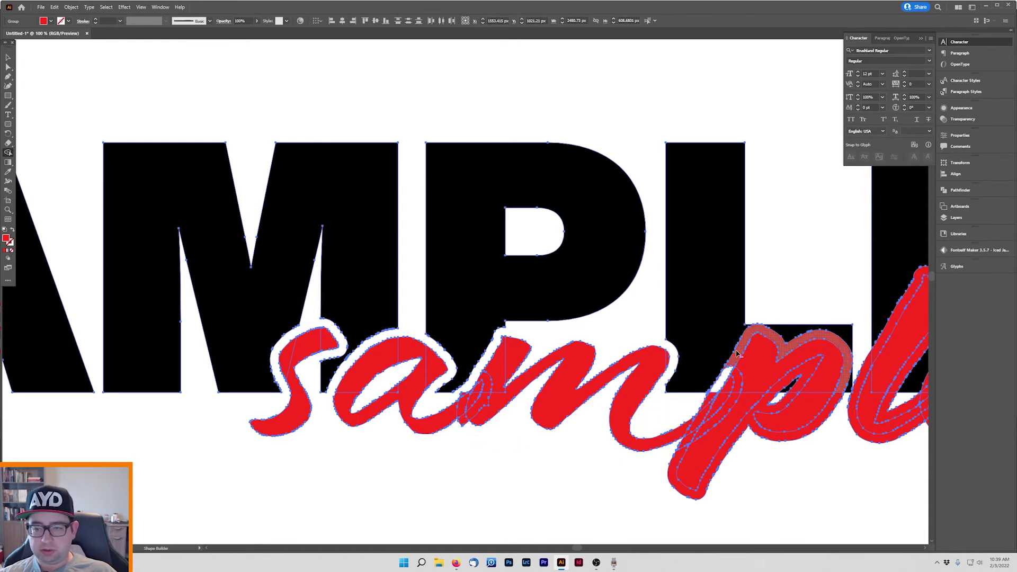
alt+click(729, 374)
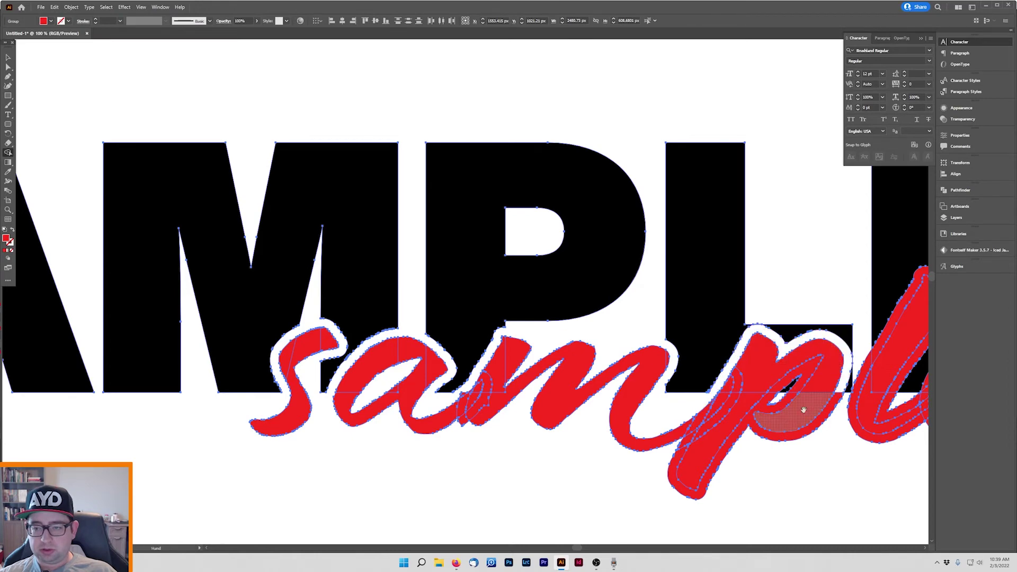
Step: Remove the overlap bands around the l and throughout the e's loop, lower band and tail
drag(796, 409, 471, 412)
alt+click(557, 344)
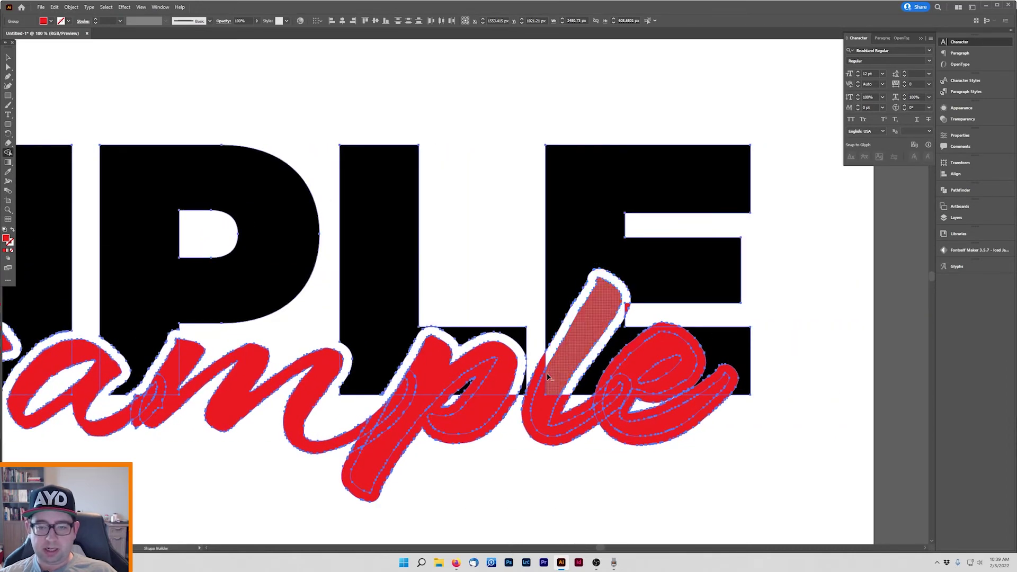
alt+click(538, 379)
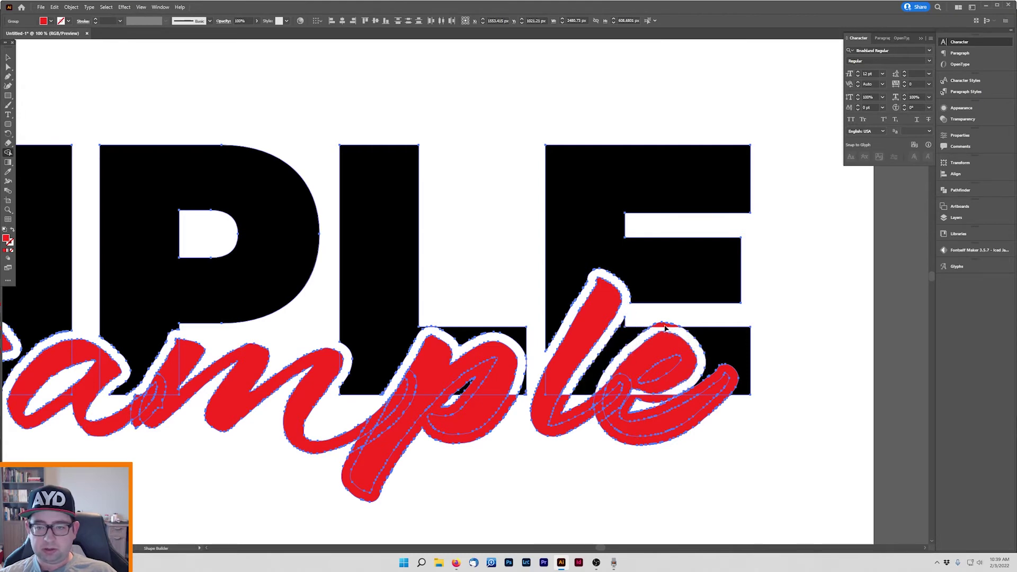
alt+click(662, 370)
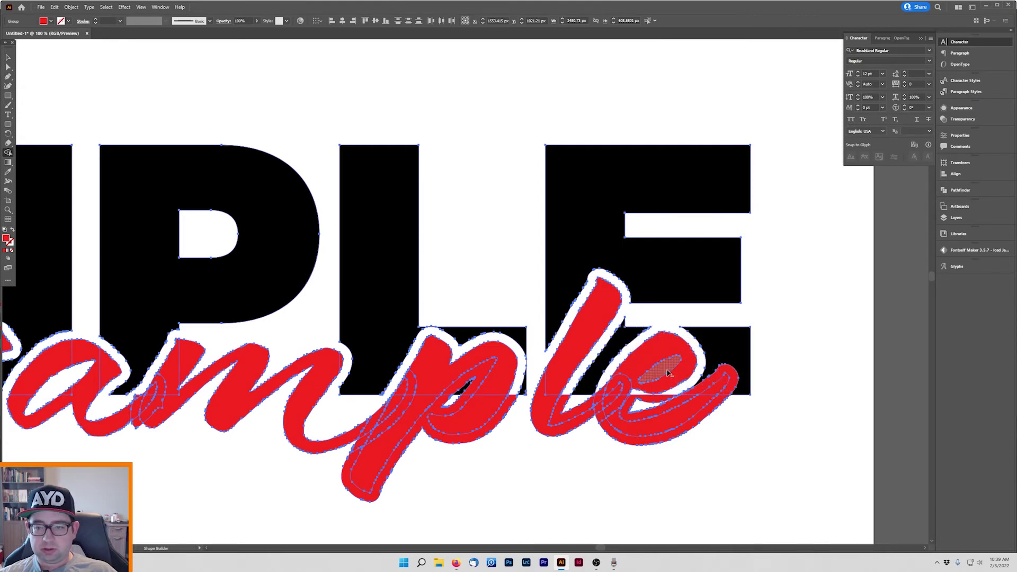
alt+click(654, 404)
alt+click(719, 378)
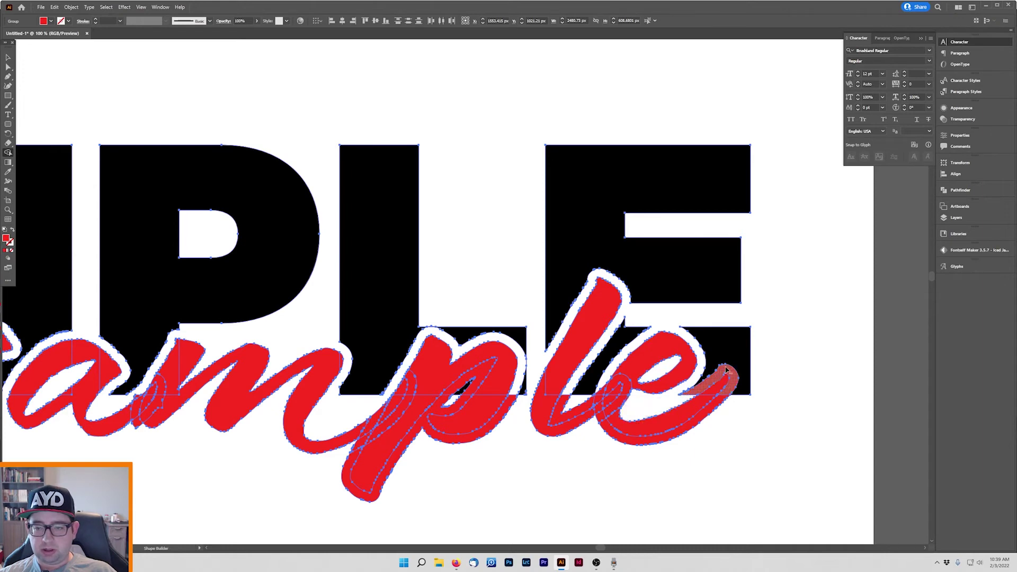
alt+click(624, 389)
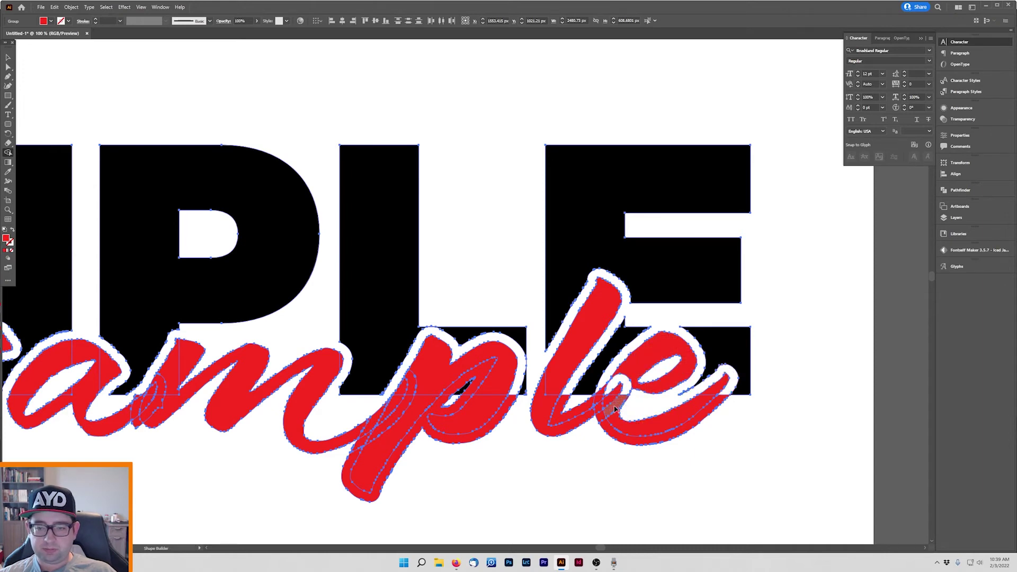
alt+click(580, 411)
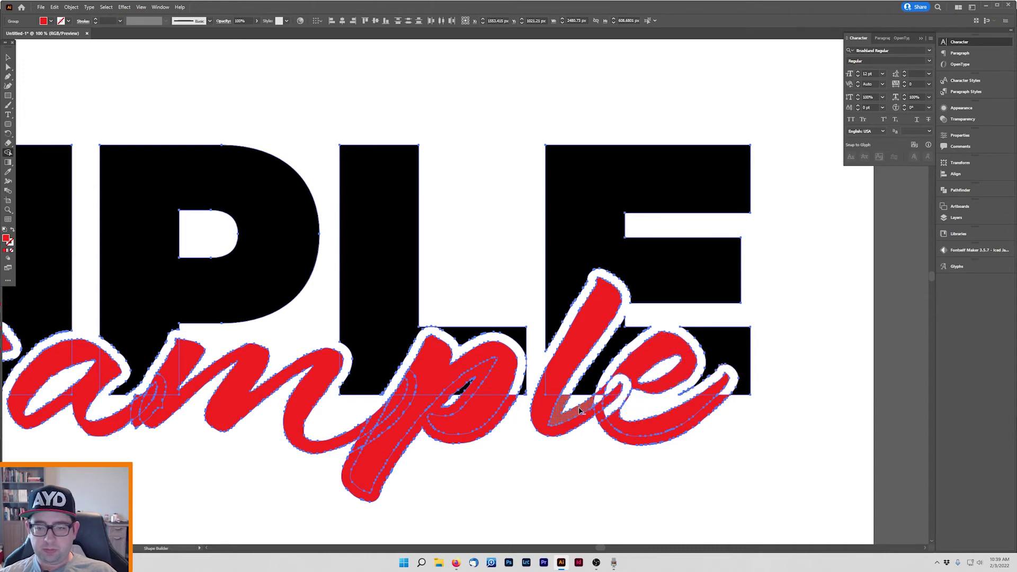
alt+click(602, 391)
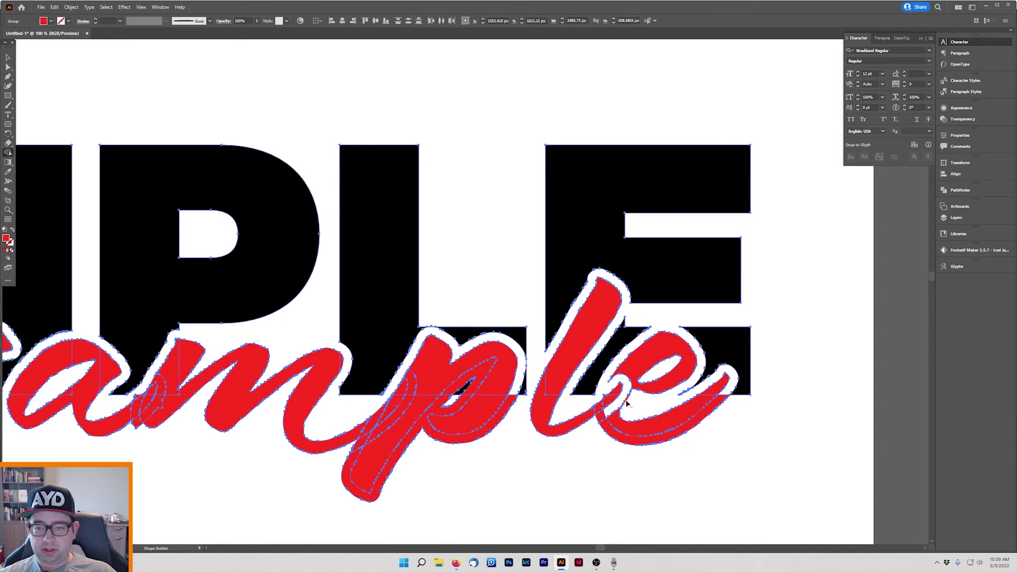
alt+click(689, 427)
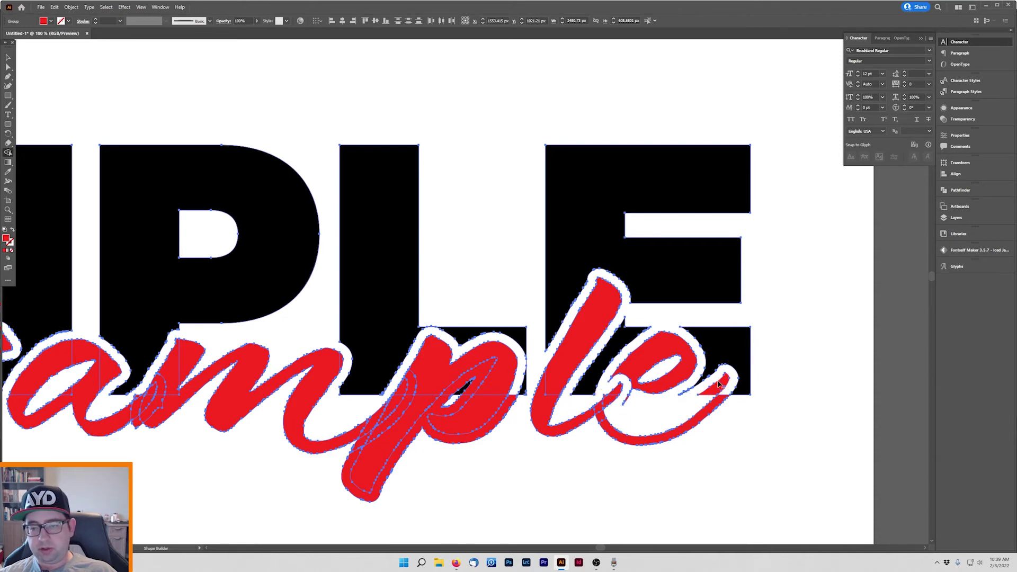
alt+click(718, 384)
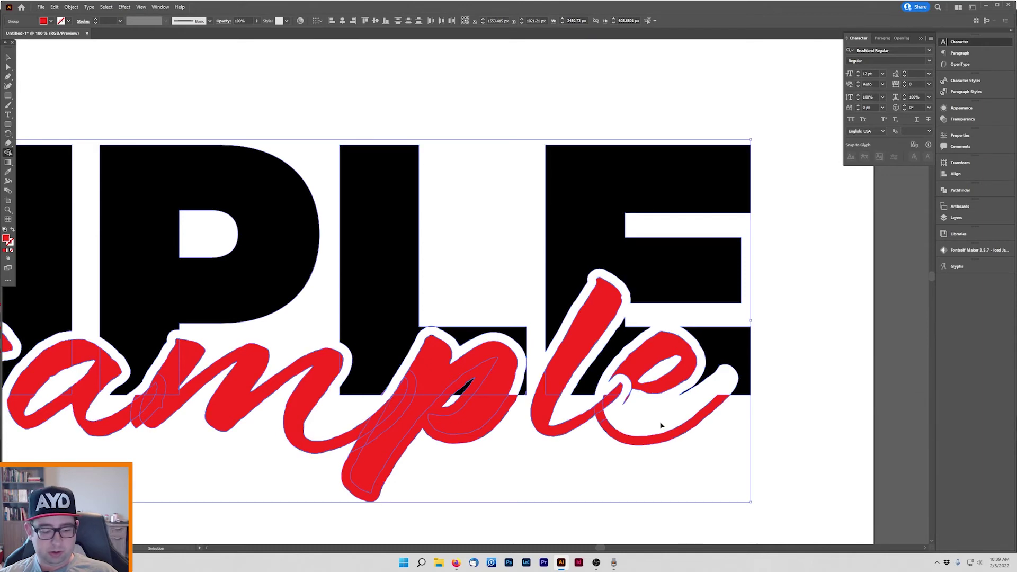
Step: Undo the unwanted e removals, then clear the pieces under the e's bowl and inside the l's loop
key(ctrl+z)
key(ctrl+z)
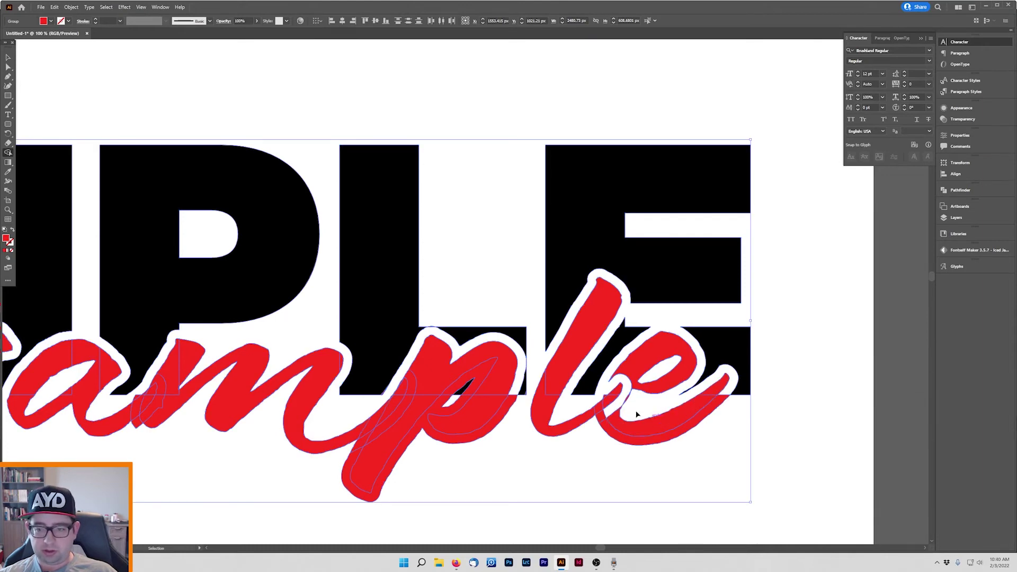
key(shift+m)
alt+click(653, 443)
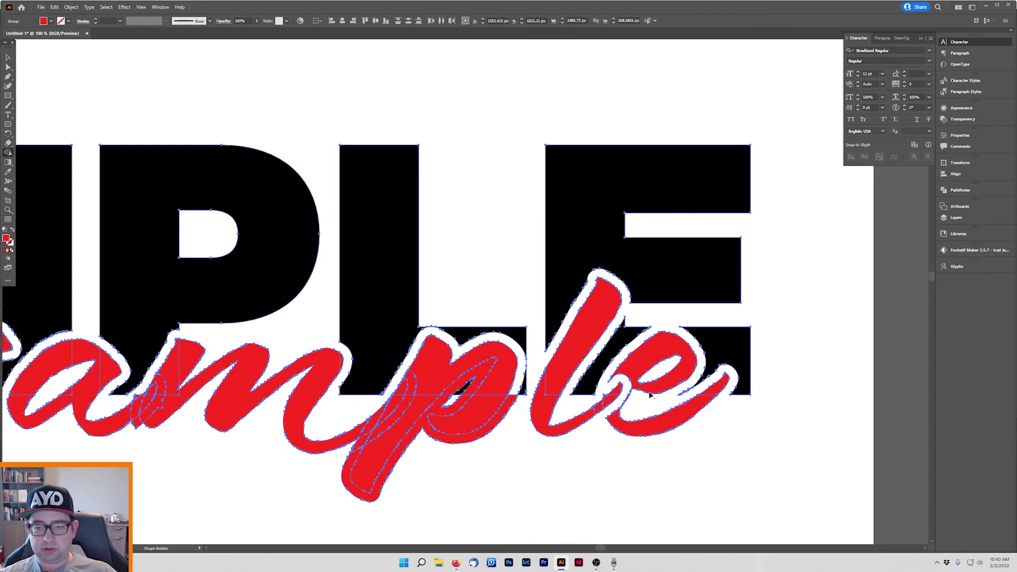
key(v)
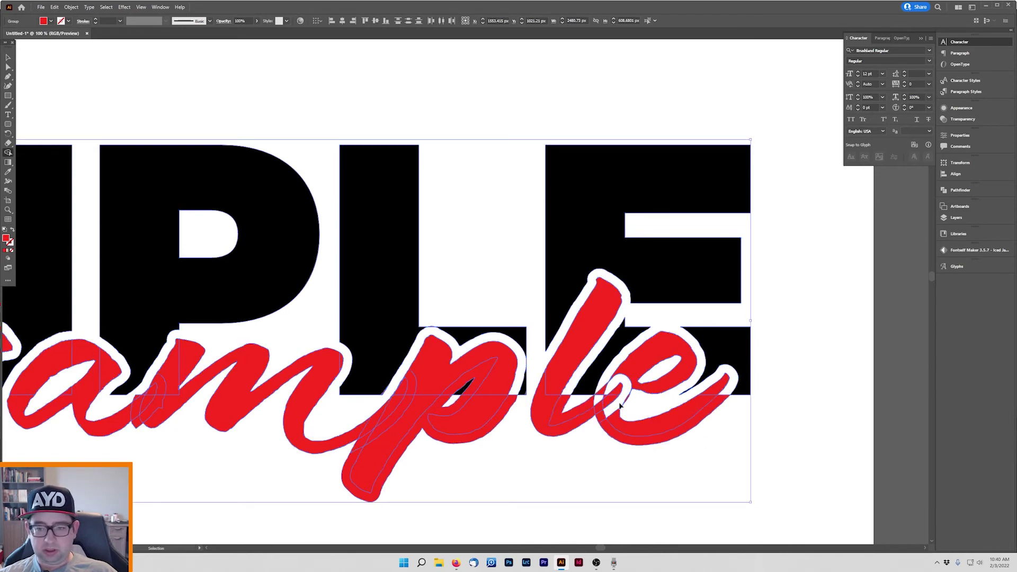
key(shift+m)
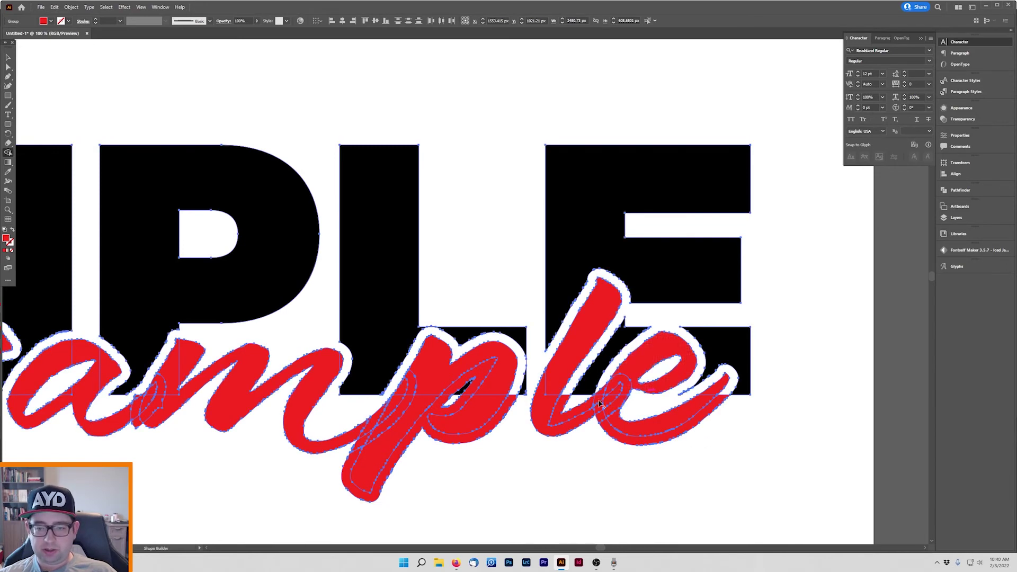
alt+click(558, 416)
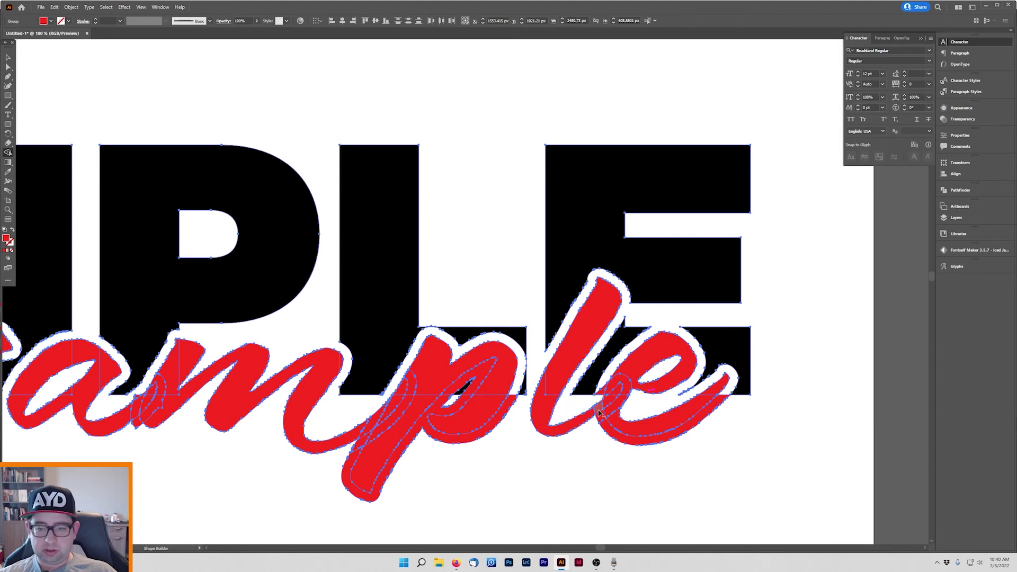
alt+click(605, 425)
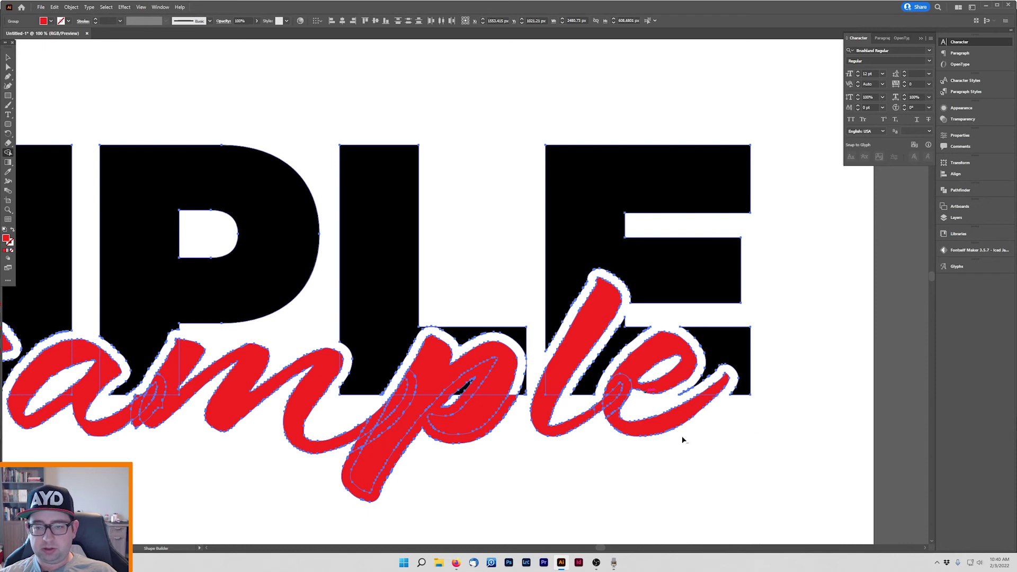
Step: Delete the slivers along the p's descender and inside its bowl
drag(432, 437, 629, 387)
alt+click(556, 433)
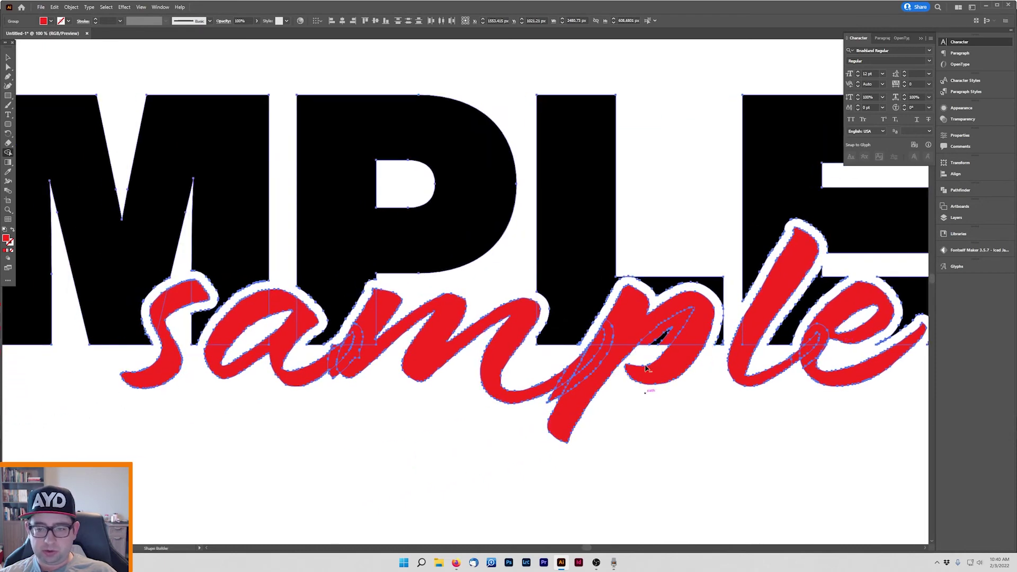
alt+click(676, 330)
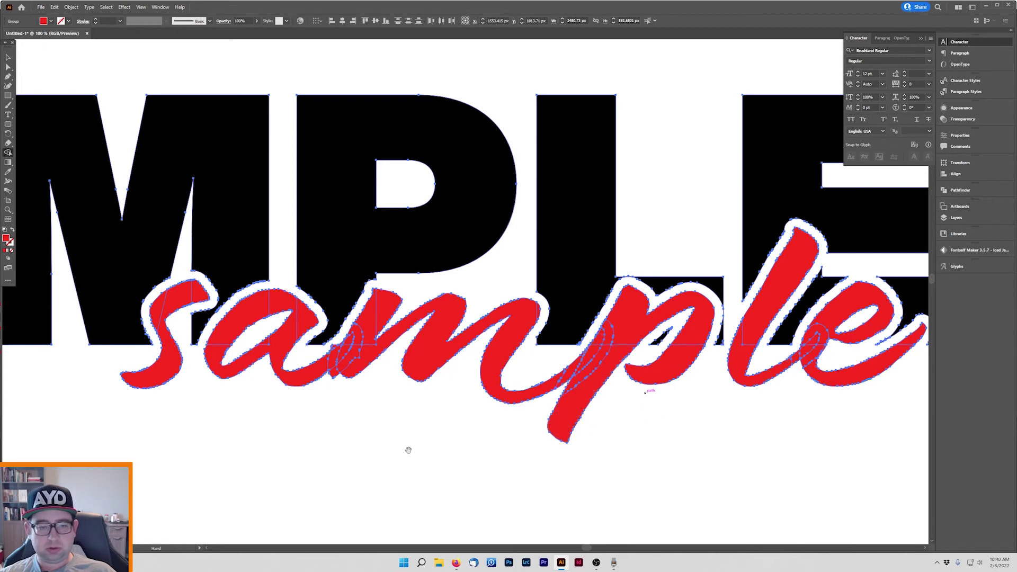
drag(409, 447, 629, 447)
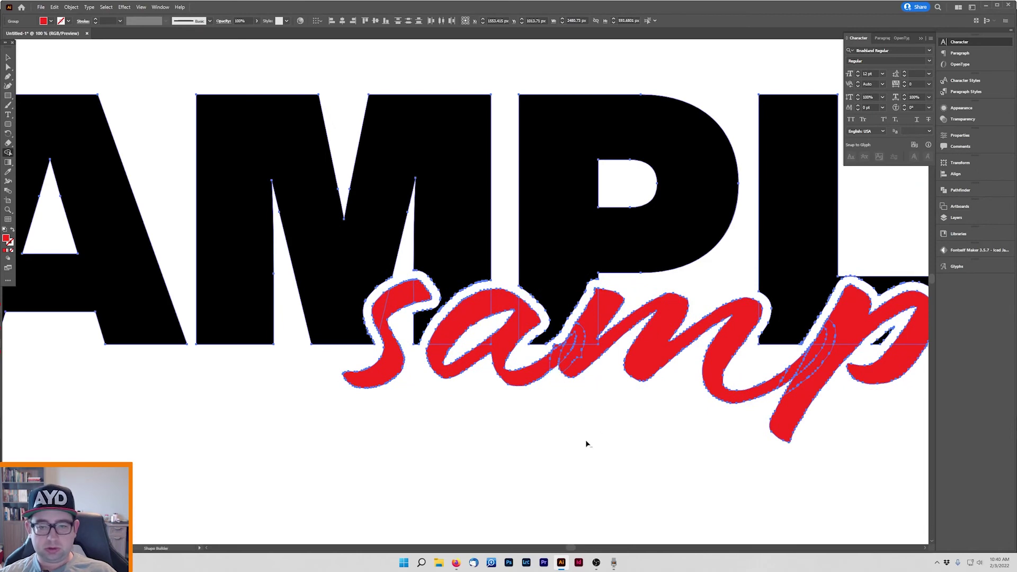
Step: Deselect the artwork and zoom out to show the whole artboard centred in view
key(z)
key(v)
click(611, 427)
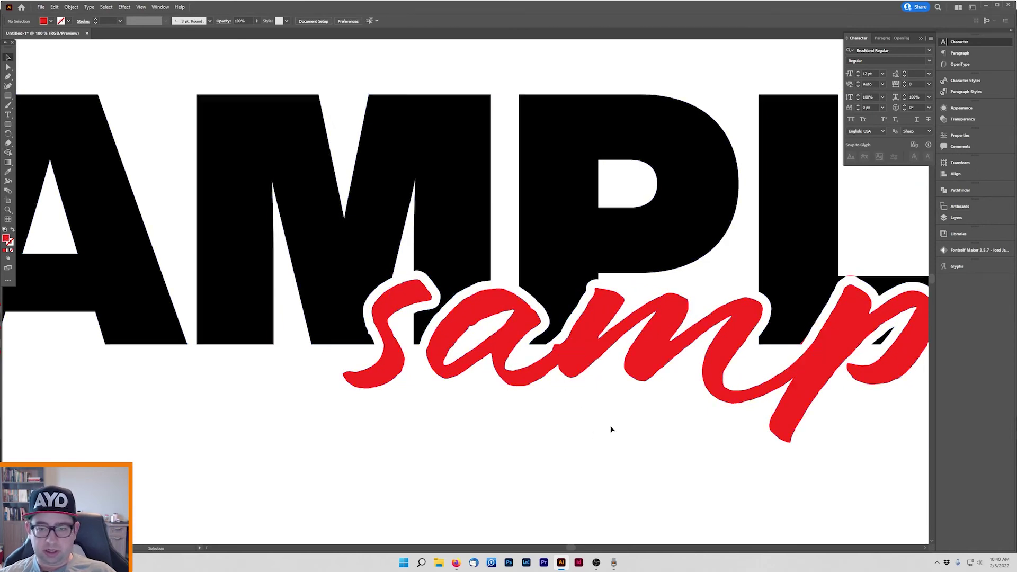
drag(857, 452, 572, 466)
key(z)
key(ctrl+minus)
key(ctrl+minus)
key(ctrl+minus)
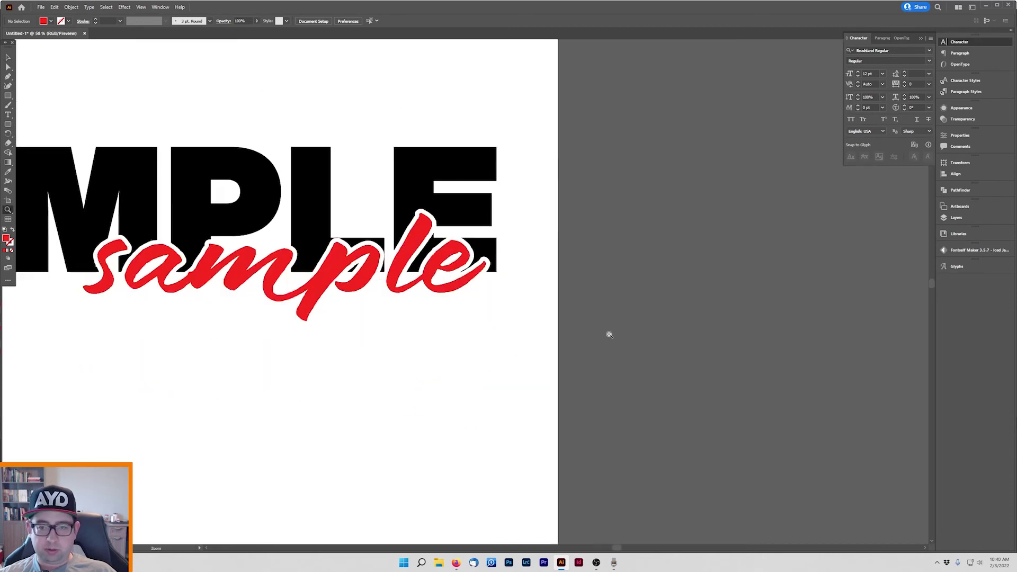
drag(288, 304, 734, 432)
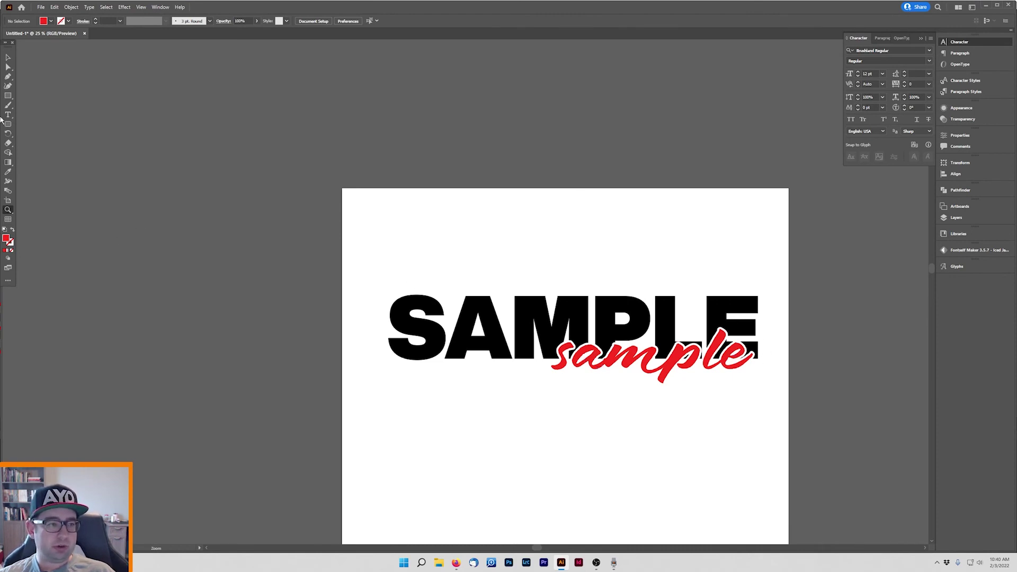
click(8, 95)
Step: Draw a rectangle over the lettering and fill it with dark red #2d0c0c
drag(373, 246, 808, 438)
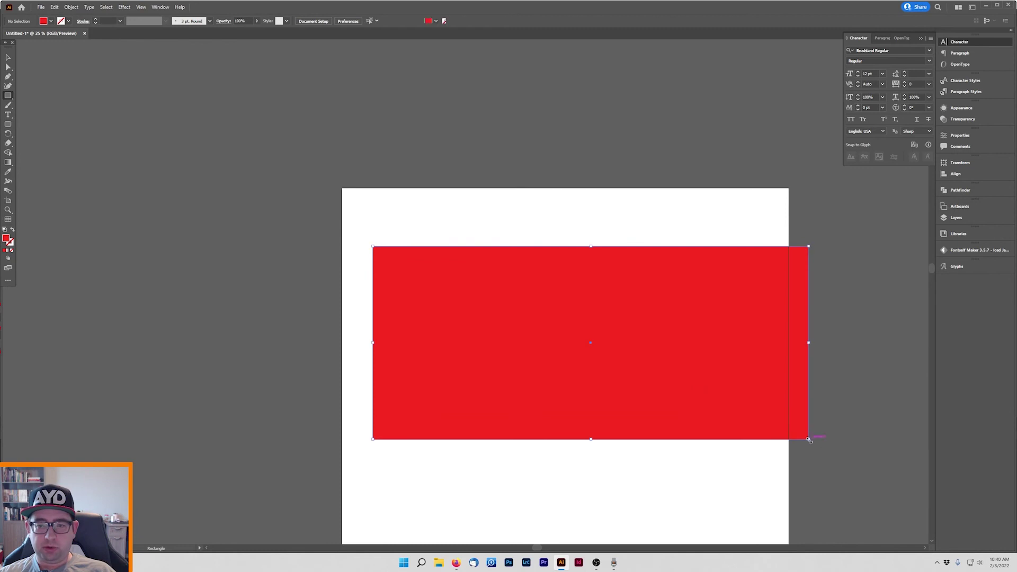
double_click(7, 239)
click(729, 181)
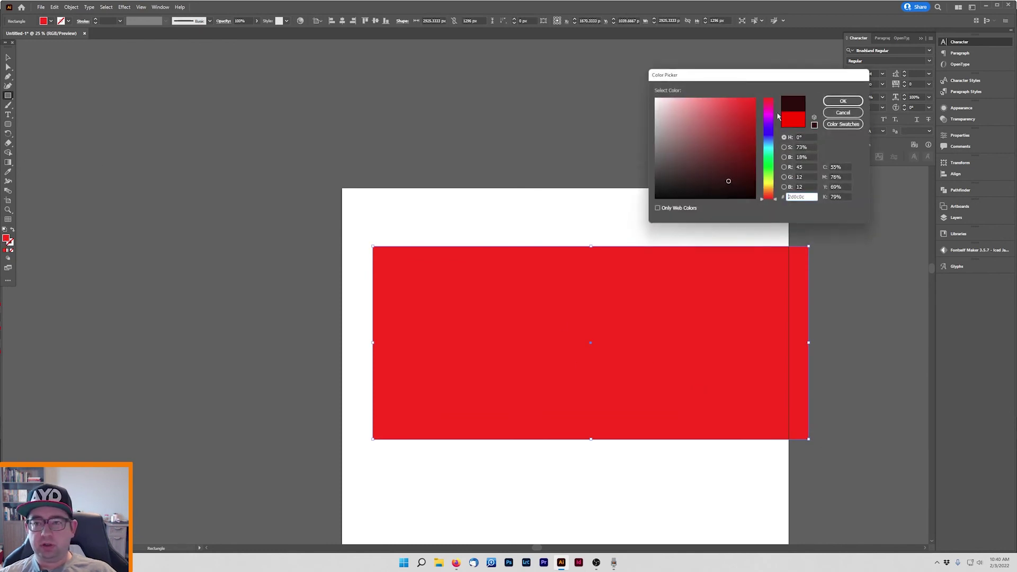
click(844, 101)
Step: Send the dark red rectangle to the back, behind the lettering
key(v)
right_click(770, 413)
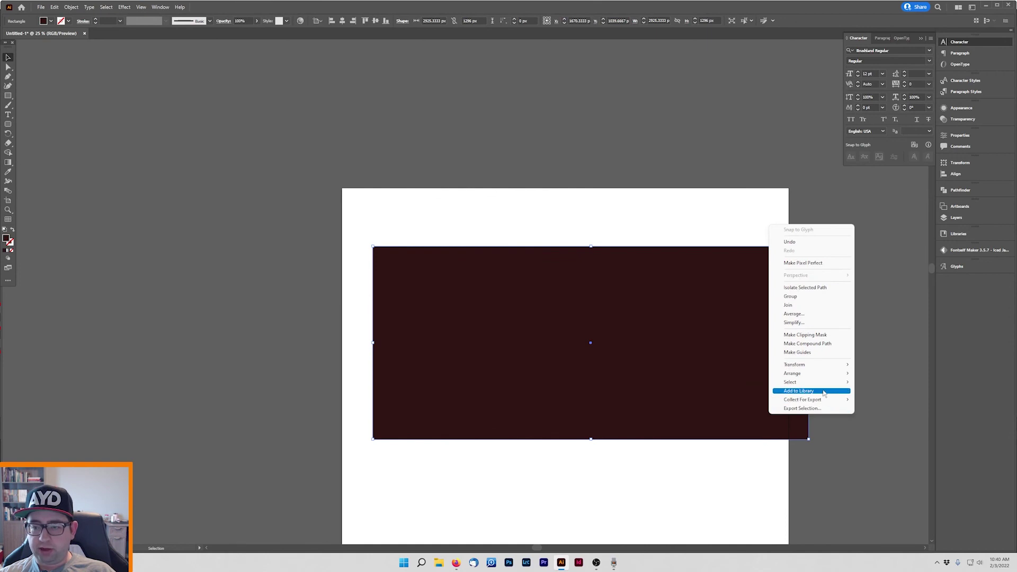
mouse_move(825, 377)
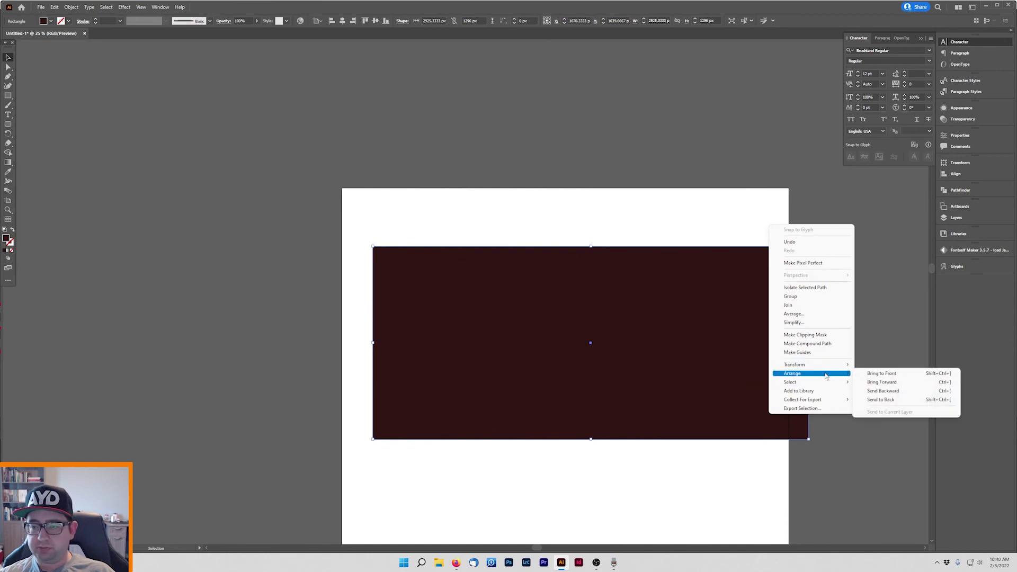
click(864, 400)
Step: Make the bold SAMPLE white by sampling the artboard's white with the Eyedropper
click(439, 347)
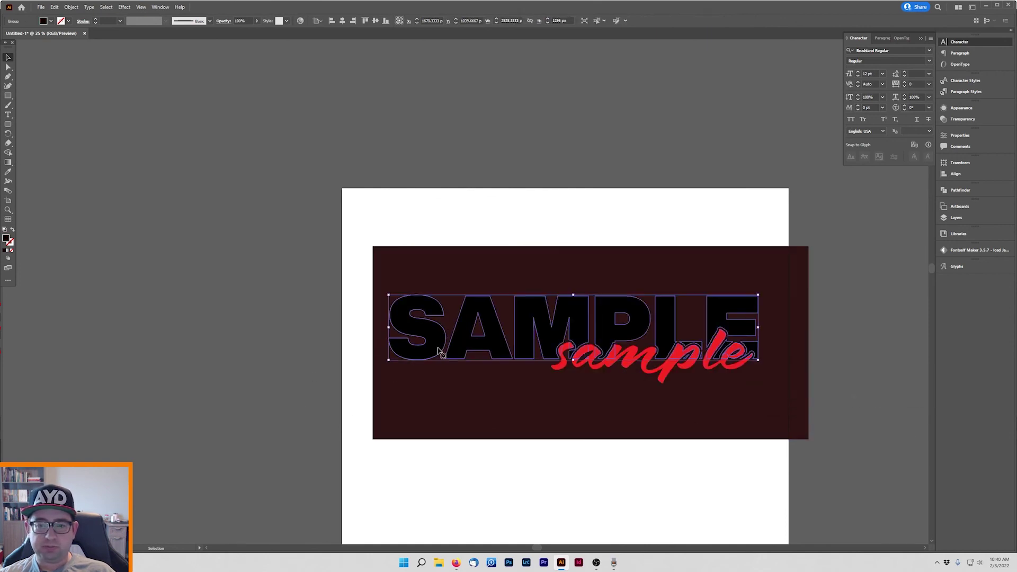
key(i)
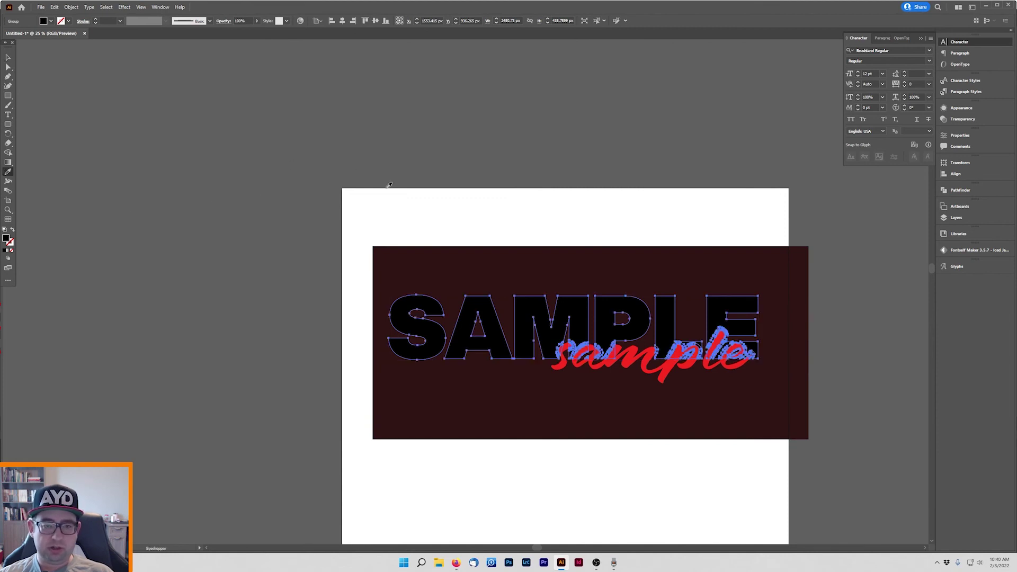
click(571, 189)
key(v)
key(ctrl+shift+a)
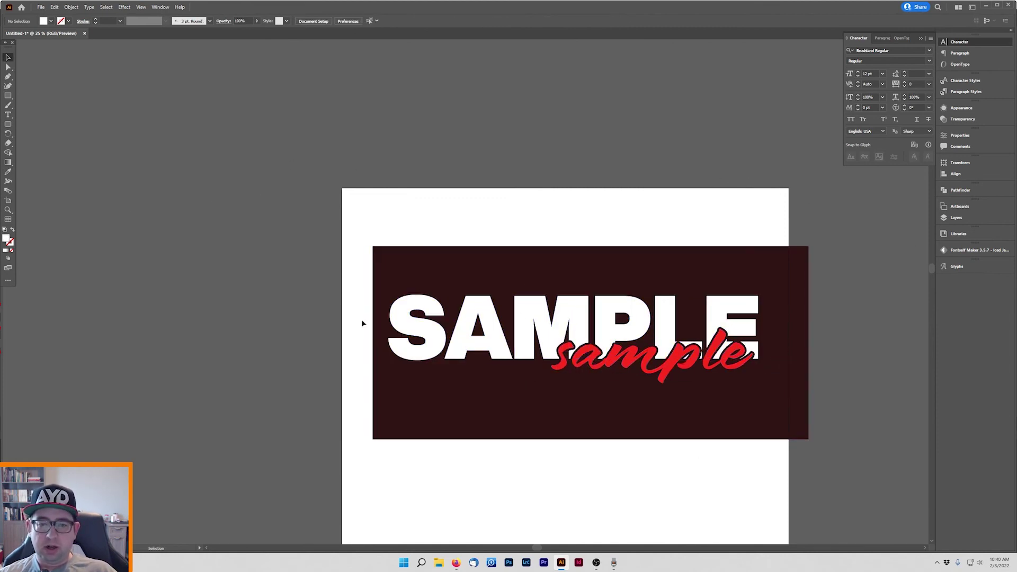
Step: Delete the maroon background rectangle and fill all the lettering with black 000000
click(629, 272)
key(Delete)
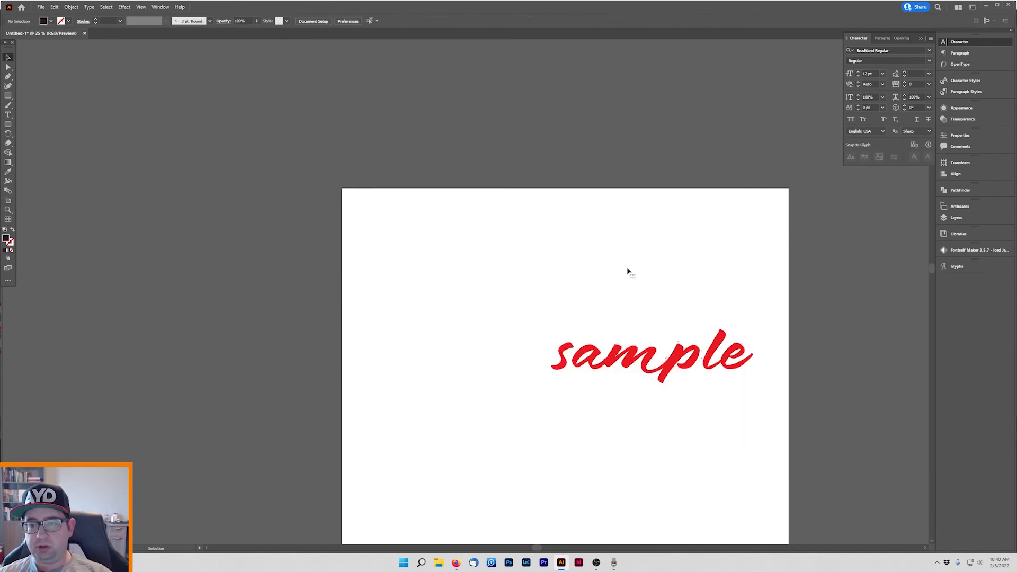
key(ctrl+a)
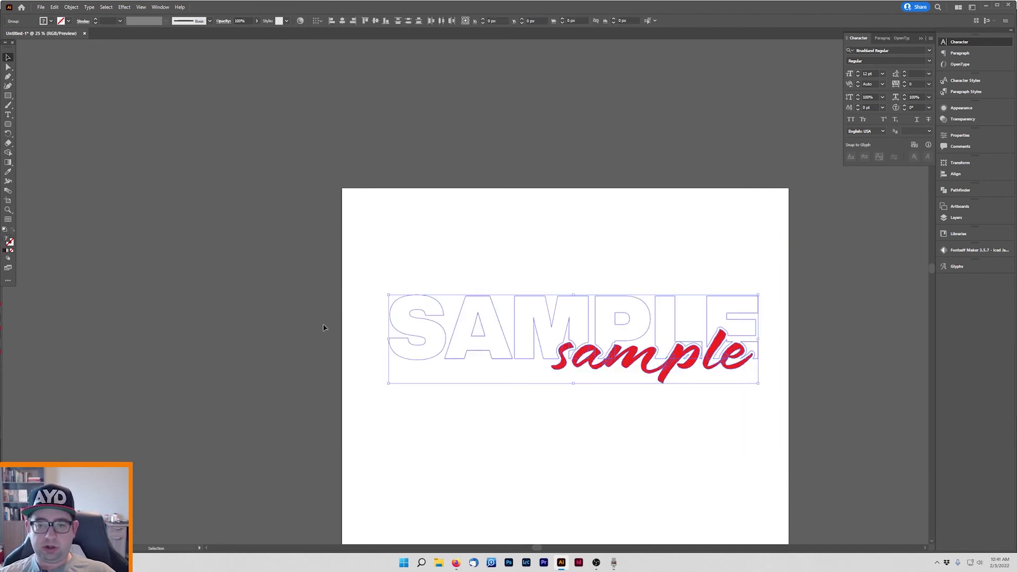
double_click(8, 241)
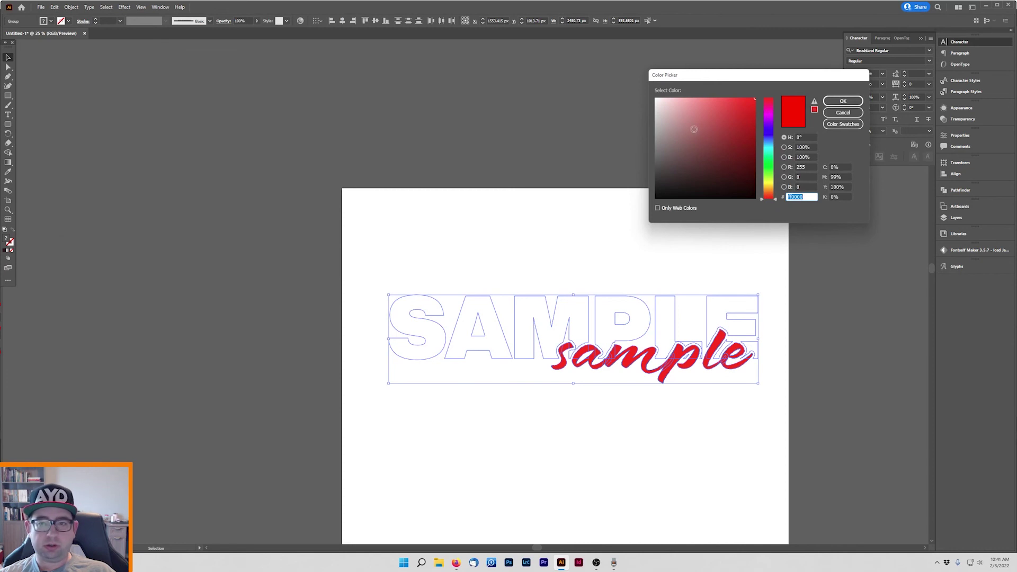
text(000000)
click(841, 101)
click(690, 433)
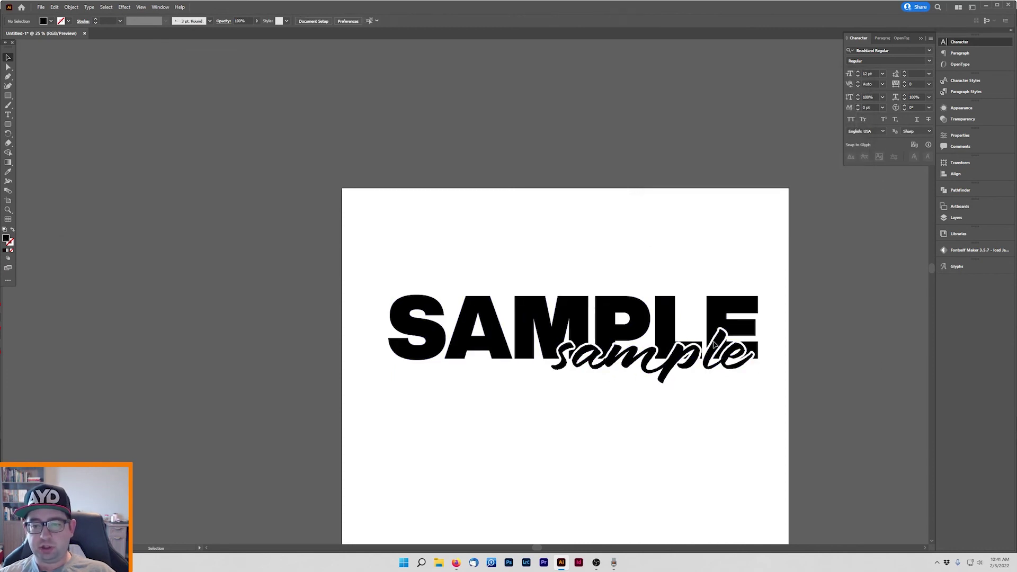
key(ctrl+a)
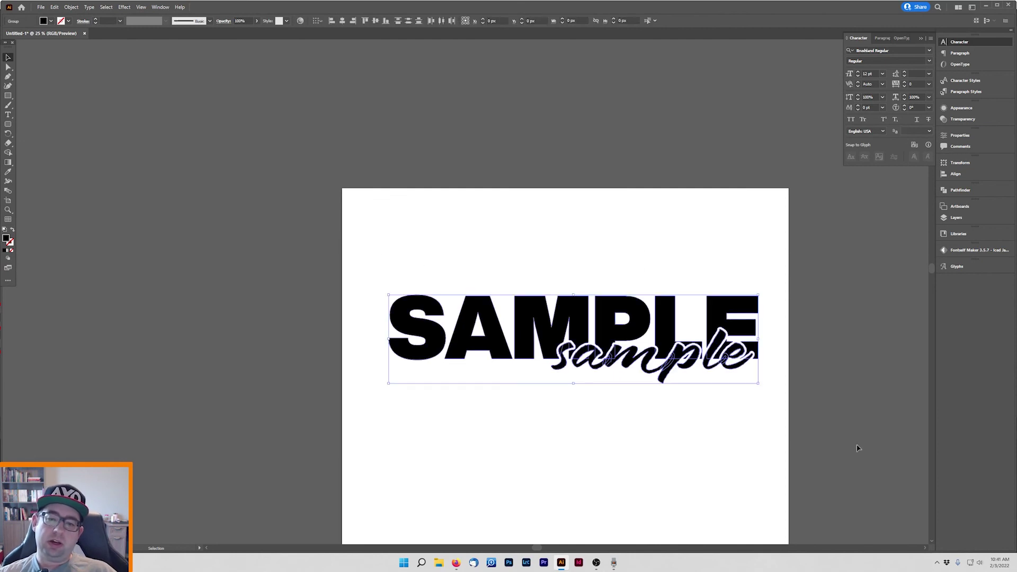
key(a)
key(v)
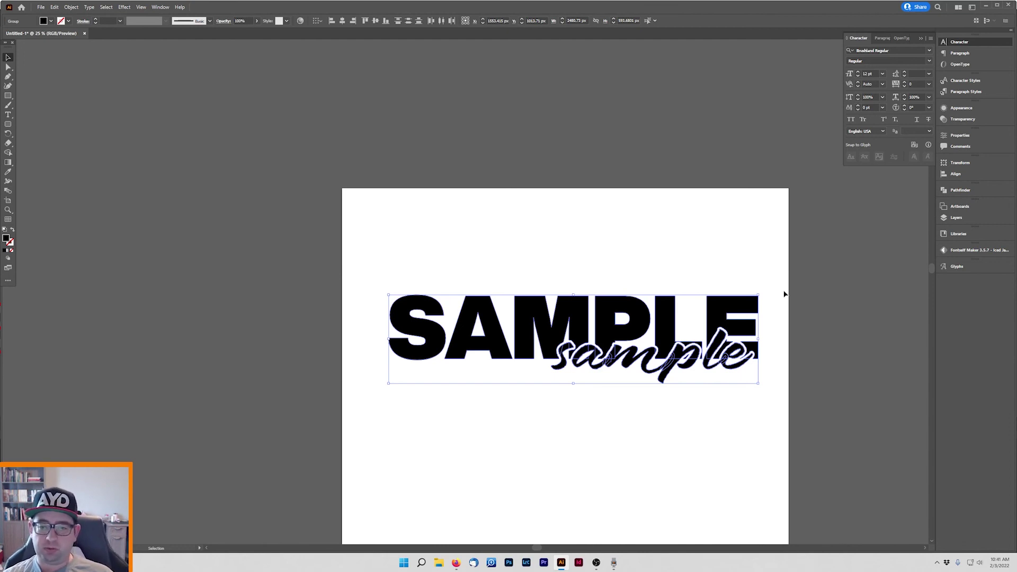
click(681, 229)
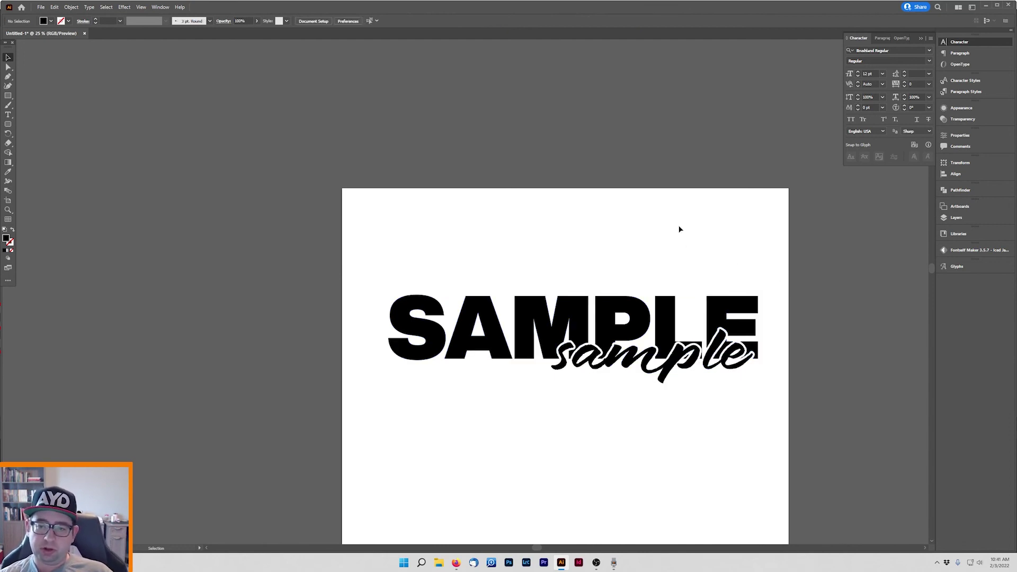
key(z)
click(702, 377)
alt+click(533, 320)
drag(533, 320, 447, 284)
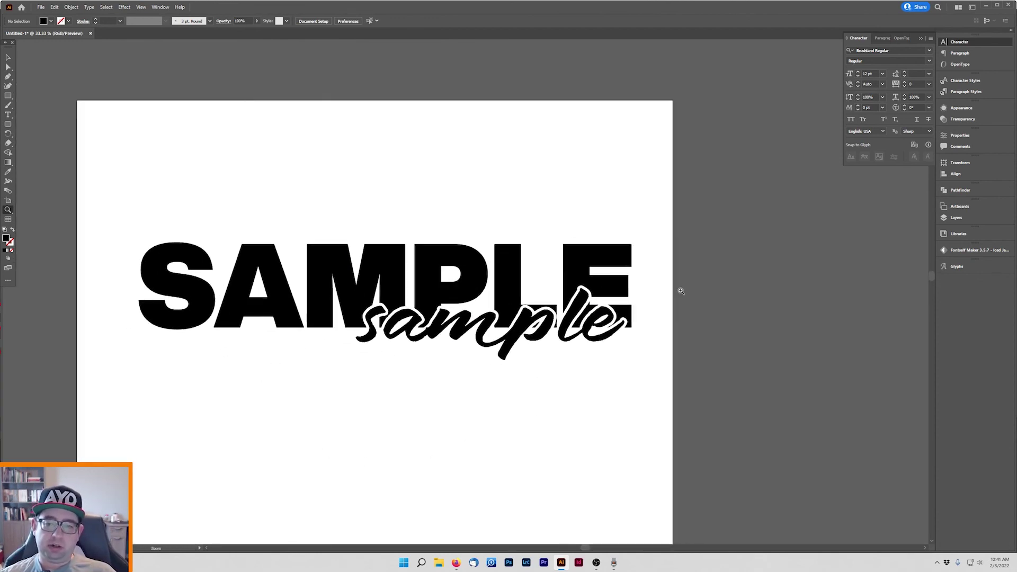
alt+click(458, 278)
alt+click(457, 275)
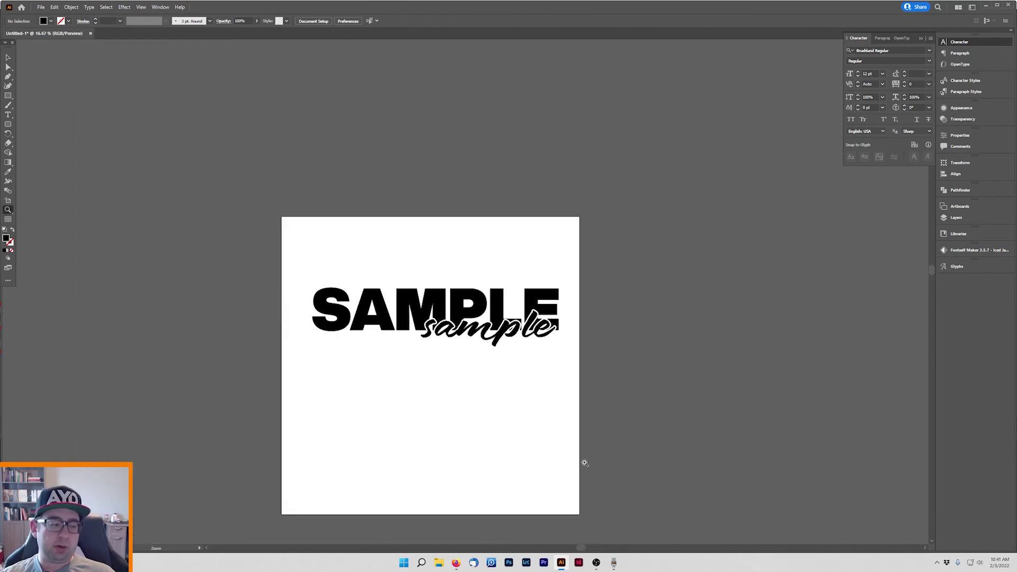